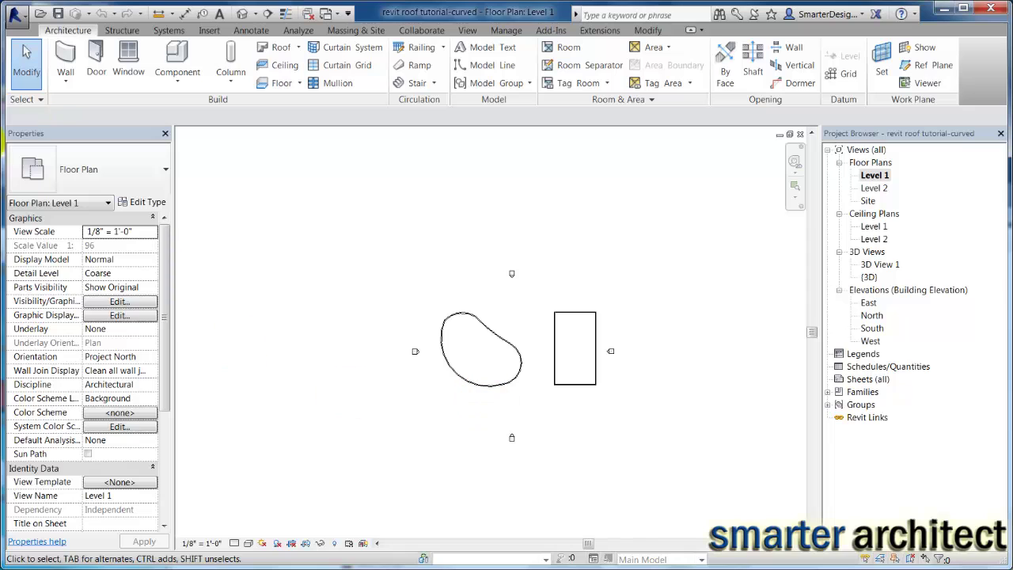
Step: Draw a 74' straight architectural wall below the existing buildings on Level 1
click(67, 85)
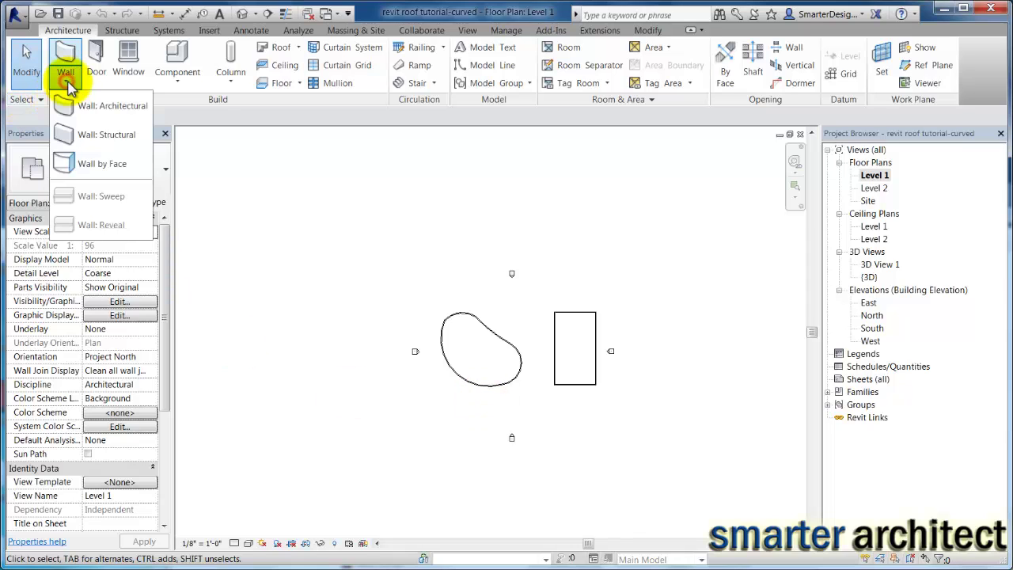
click(111, 114)
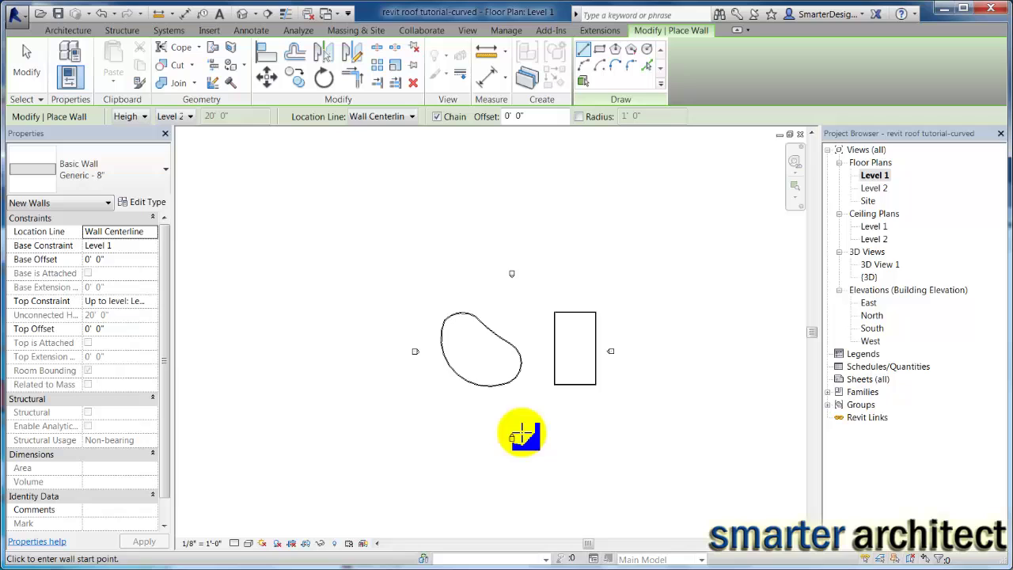
scroll(506, 420, up, 2)
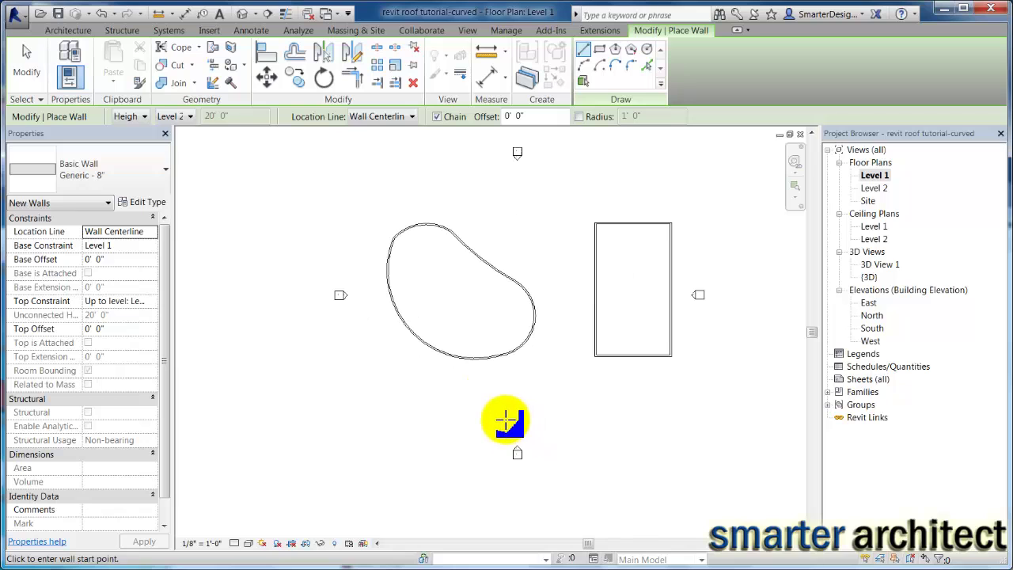
click(453, 417)
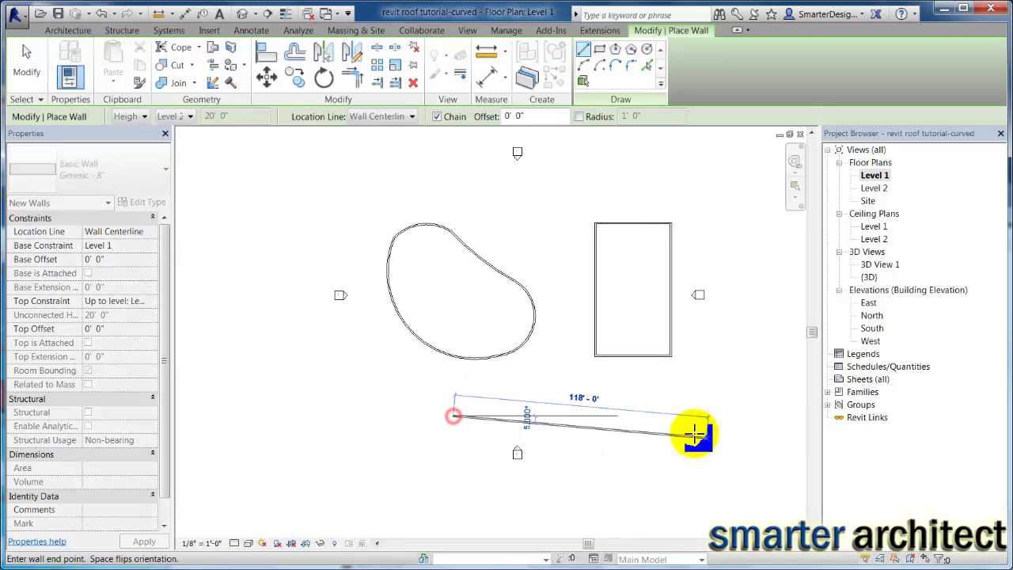
click(614, 415)
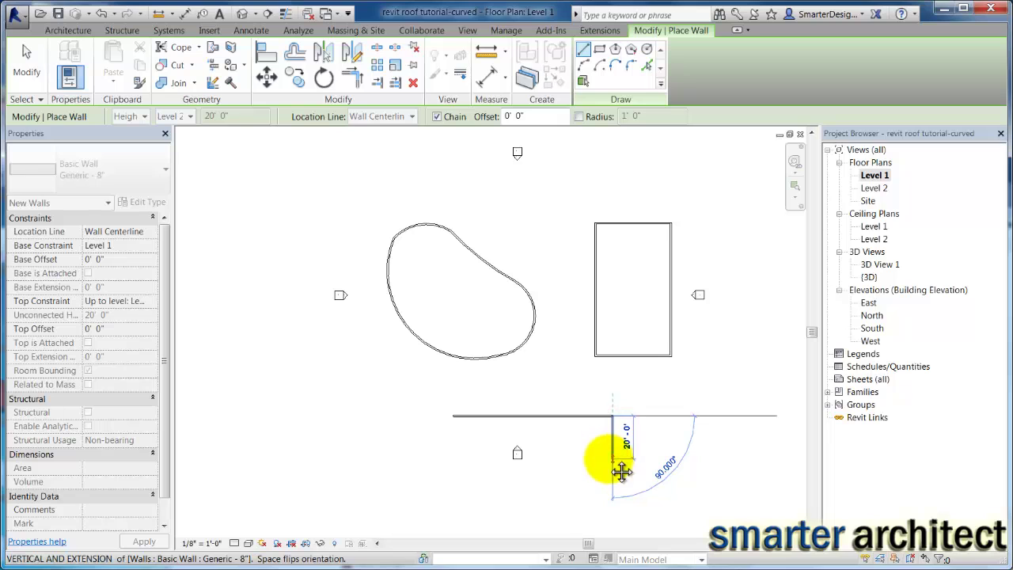
Step: Close the straight wall with a Start-End-Radius half-circle arc wall
middle_drag(621, 472, 622, 366)
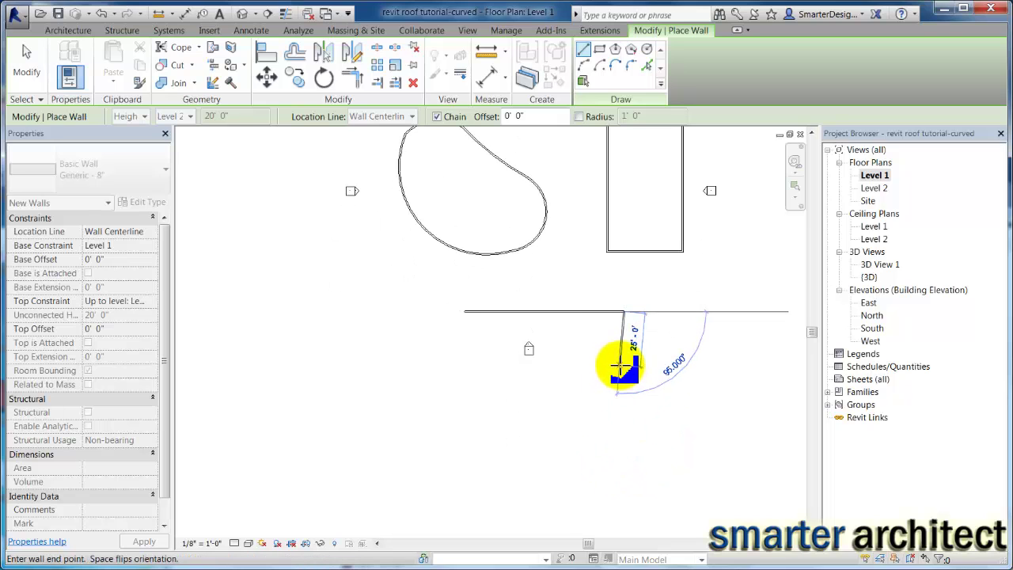
click(583, 65)
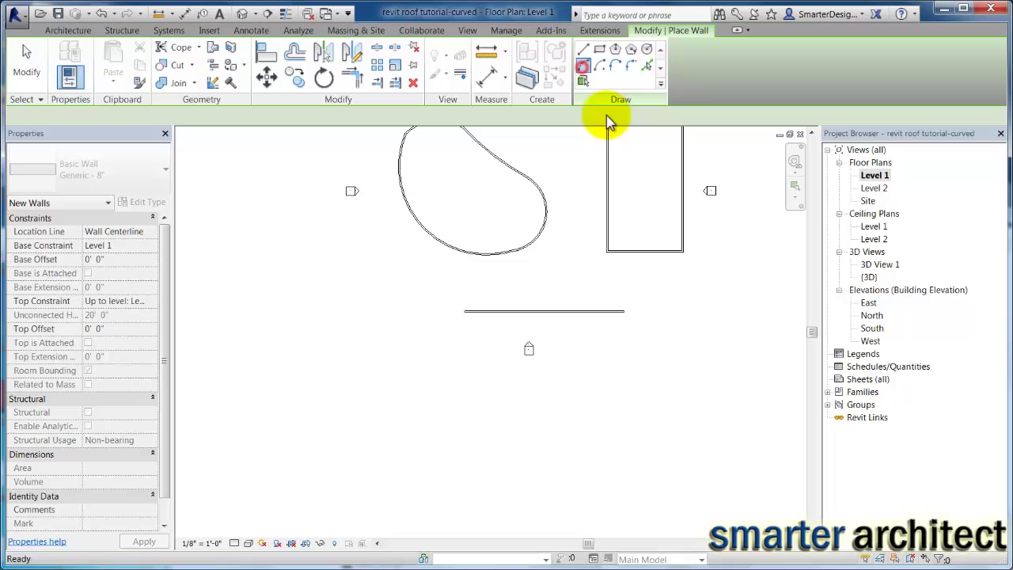
click(465, 312)
scroll(560, 403, up, 1)
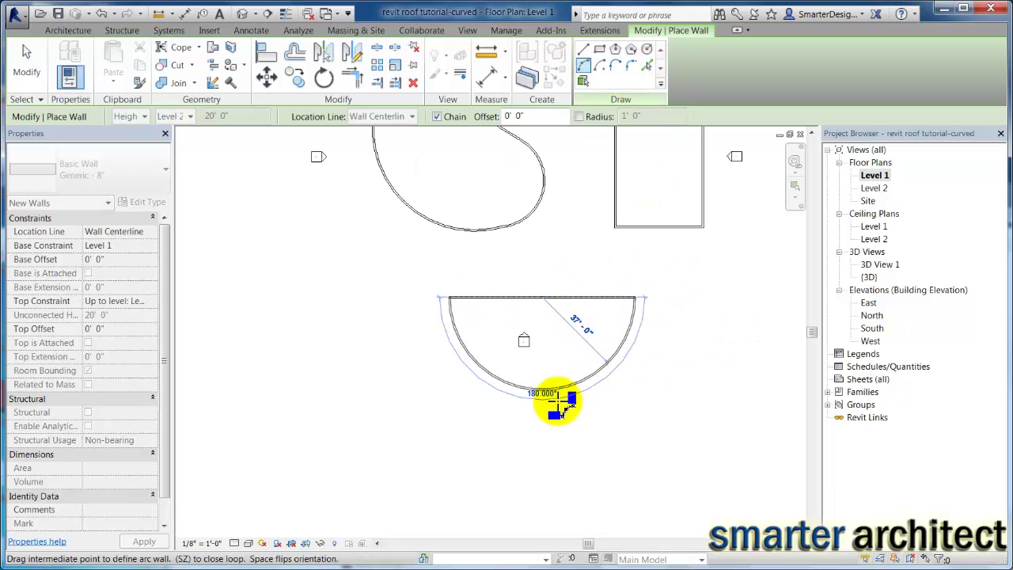
click(559, 404)
scroll(605, 293, up, 2)
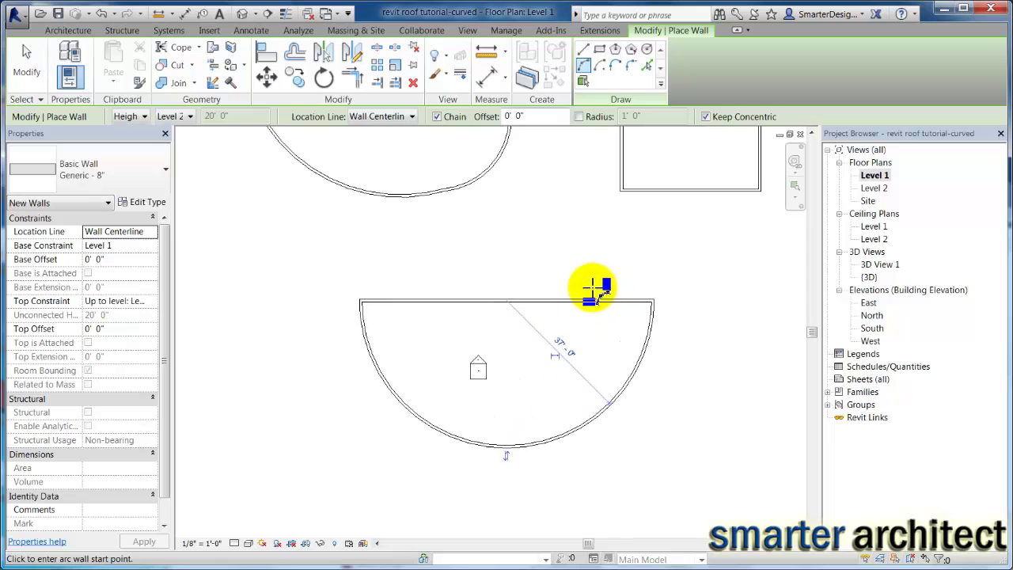
scroll(592, 285, down, 2)
Step: Move the semicircular walls farther down the plan
key(Escape)
key(Escape)
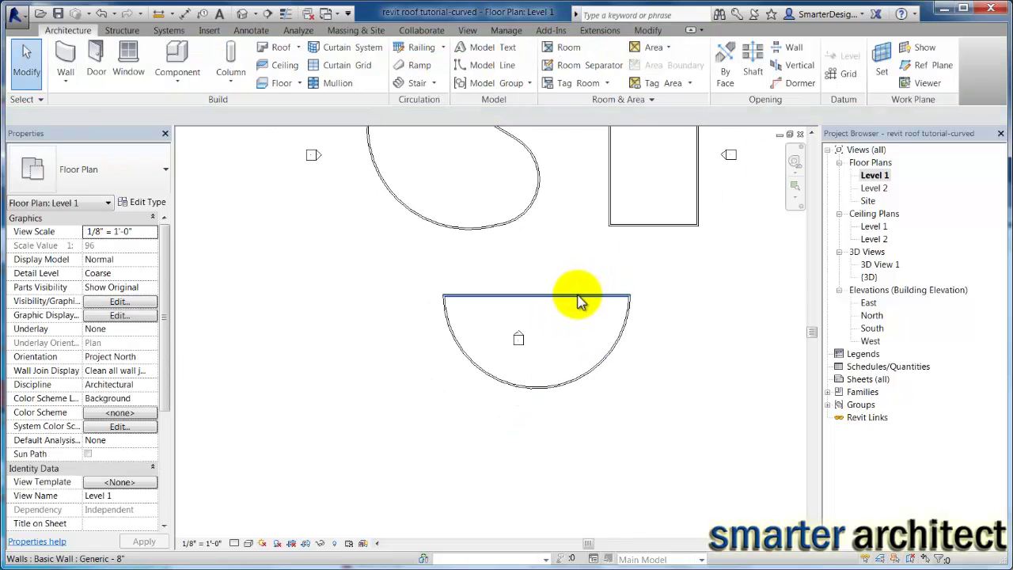
drag(417, 280, 670, 398)
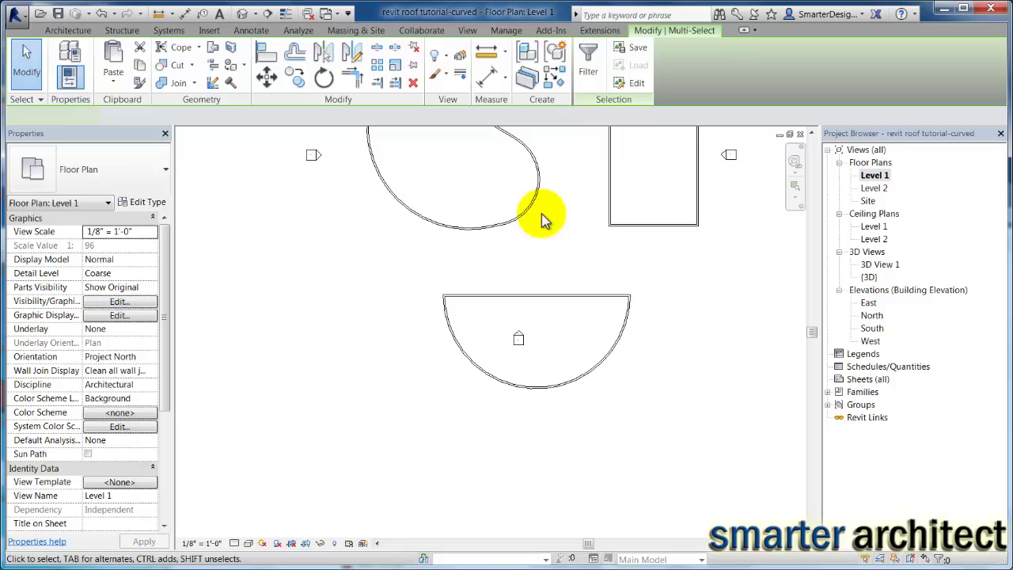
drag(561, 298, 563, 409)
click(591, 351)
Step: Drag the south elevation marker below the semicircular walls, outside the building
middle_drag(590, 290, 542, 197)
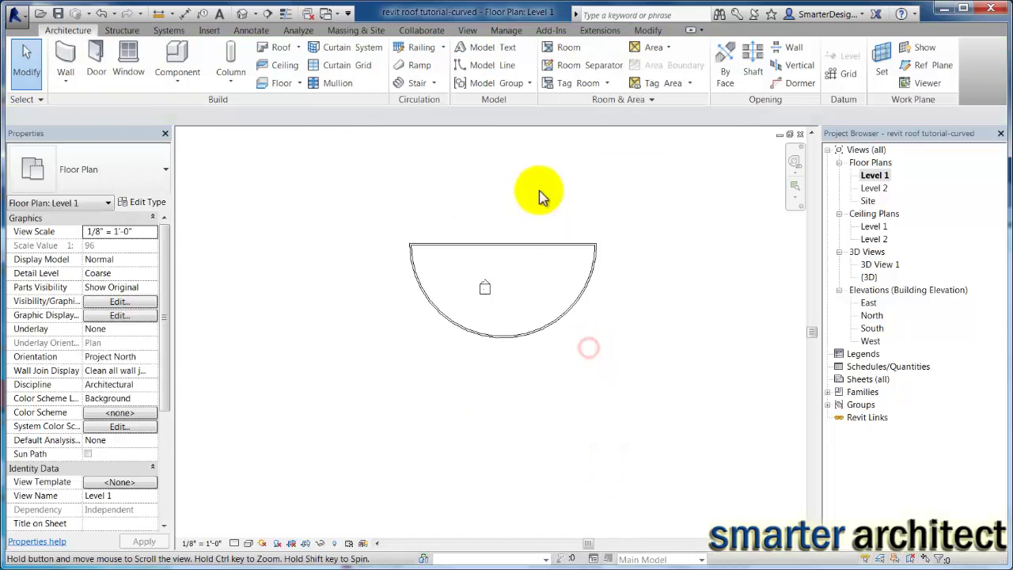
scroll(518, 219, down, 2)
scroll(507, 289, up, 2)
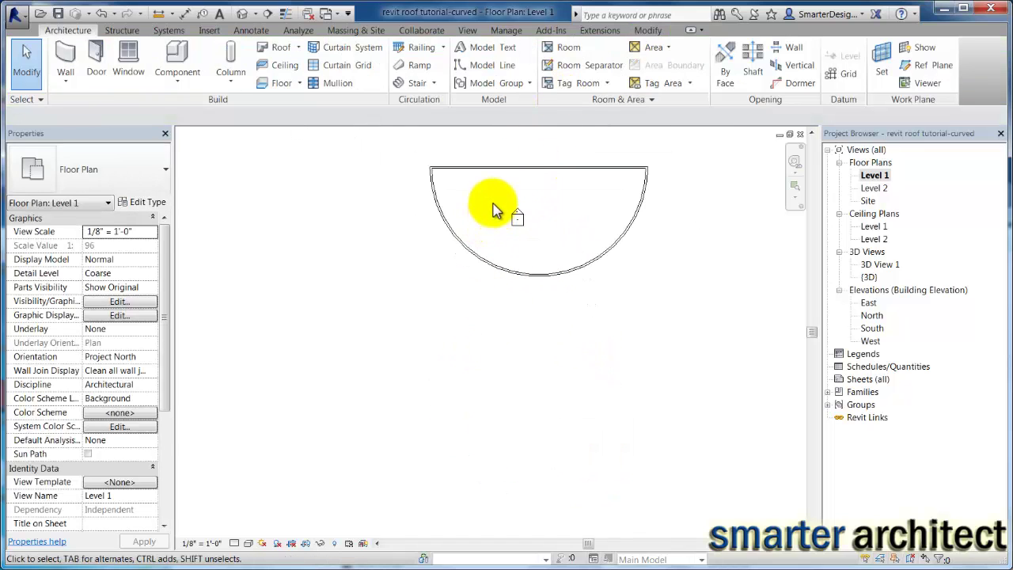
mouse_move(492, 203)
mouse_down()
mouse_move(519, 223)
mouse_move(530, 350)
mouse_move(525, 536)
mouse_move(520, 496)
mouse_move(515, 506)
mouse_up()
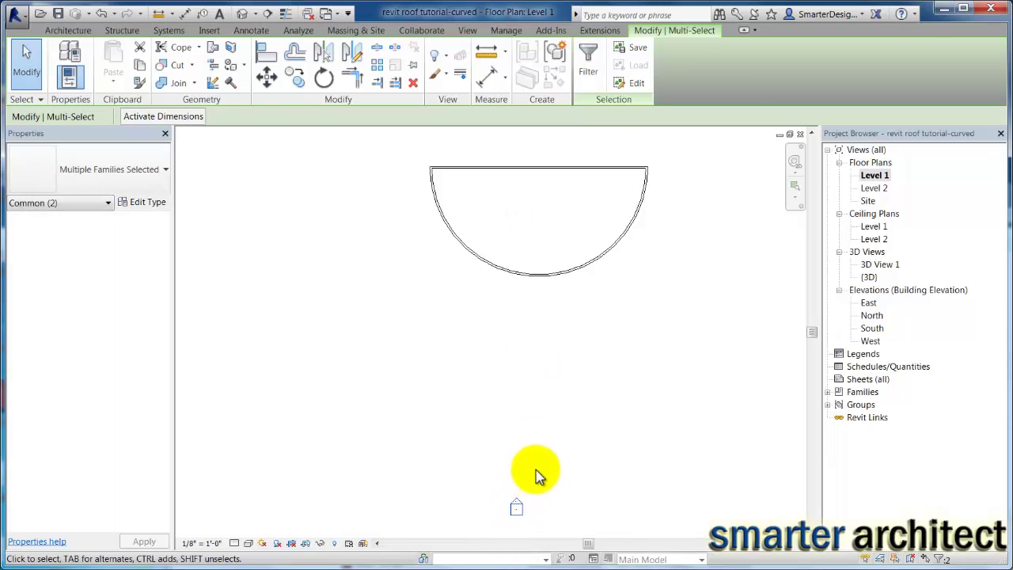
click(535, 469)
scroll(536, 300, down, 3)
scroll(546, 299, down, 3)
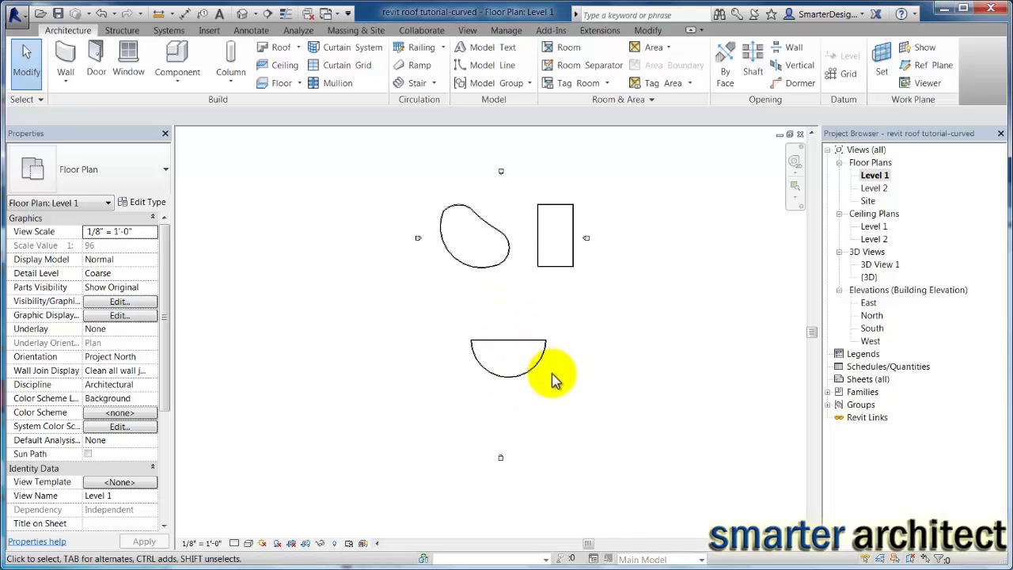
Step: Start a Roof by Footprint on Level 2, picking the straight and curved walls as boundaries
click(299, 47)
click(304, 72)
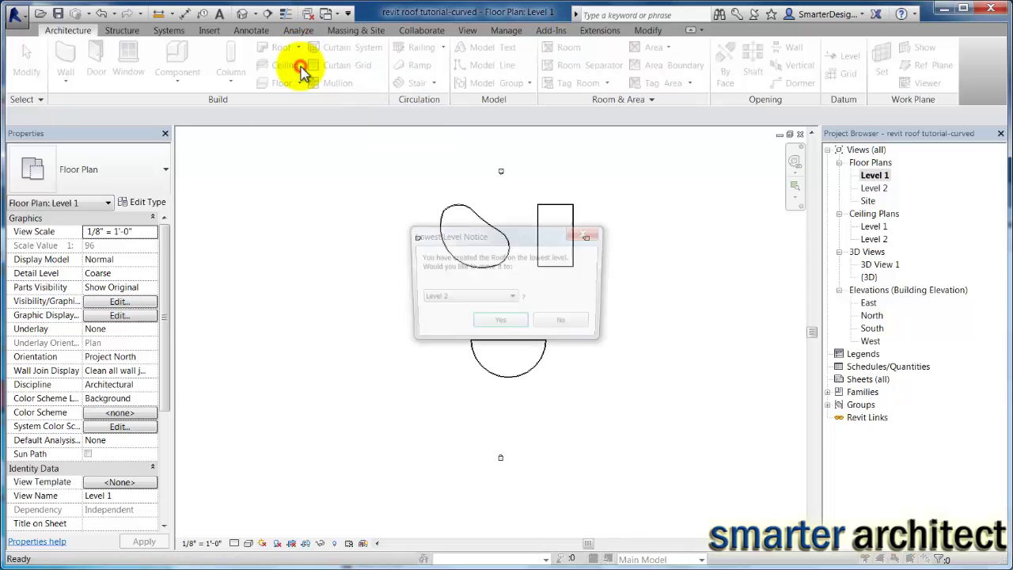
click(498, 324)
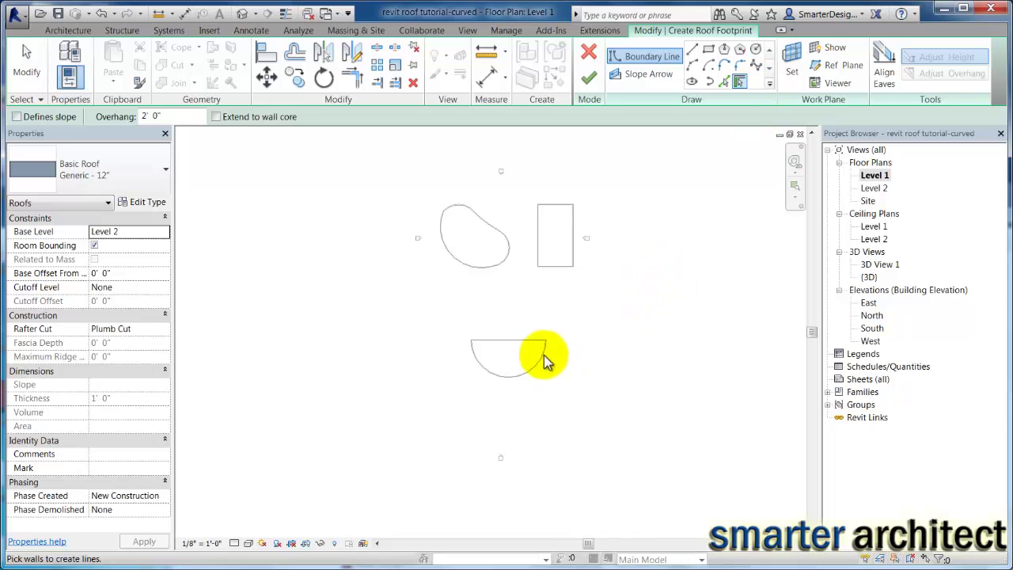
scroll(526, 346, up, 2)
scroll(527, 340, up, 2)
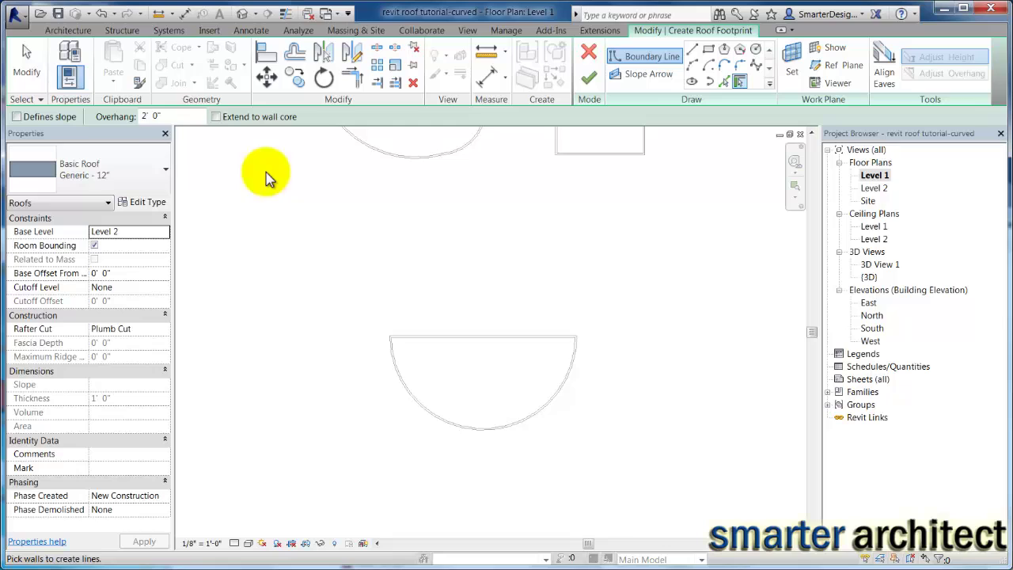
click(505, 335)
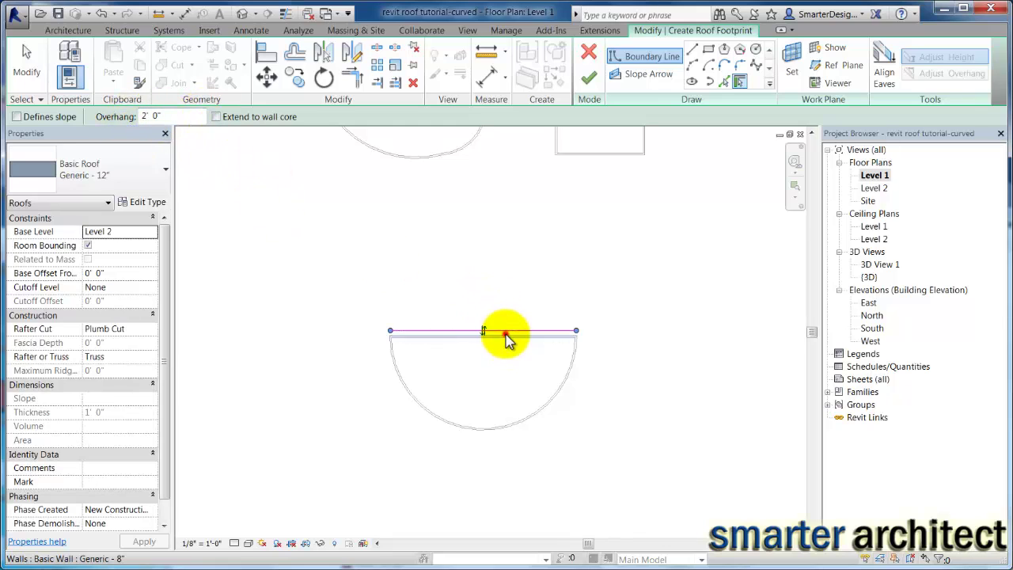
click(561, 387)
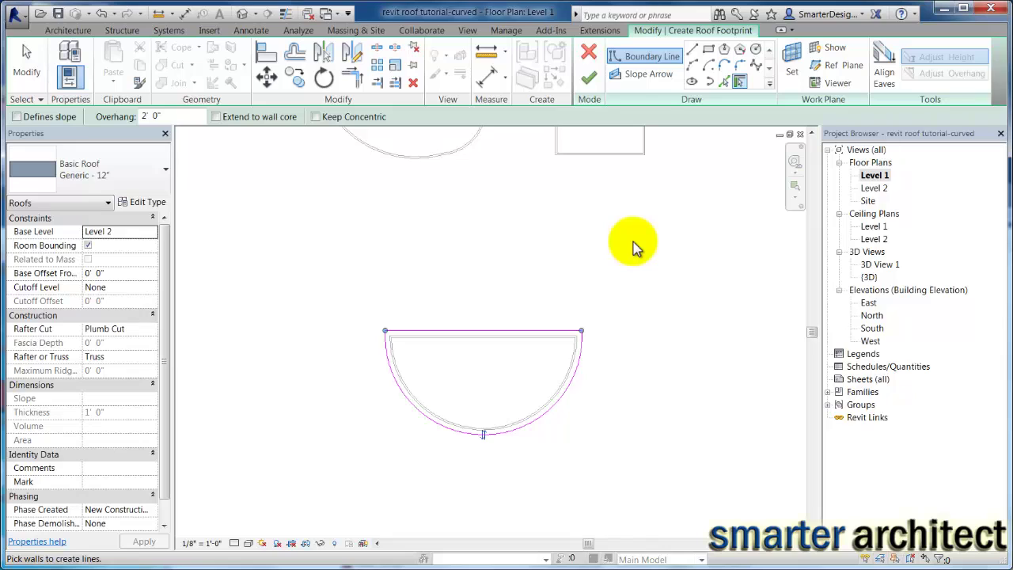
Step: Draw a 36' slope arrow from the straight edge's midpoint to the curved wall and finish the roof
click(649, 75)
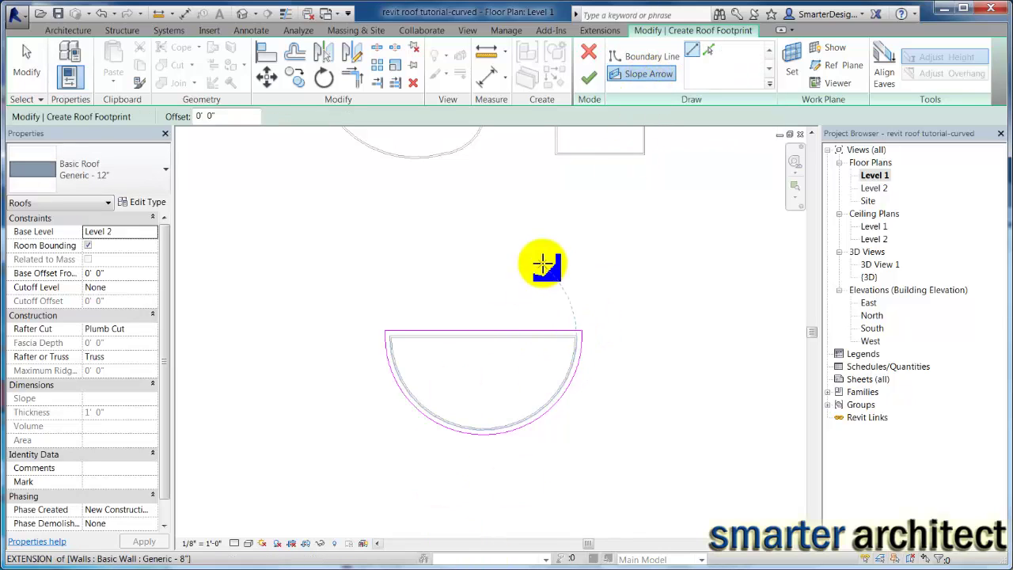
click(556, 319)
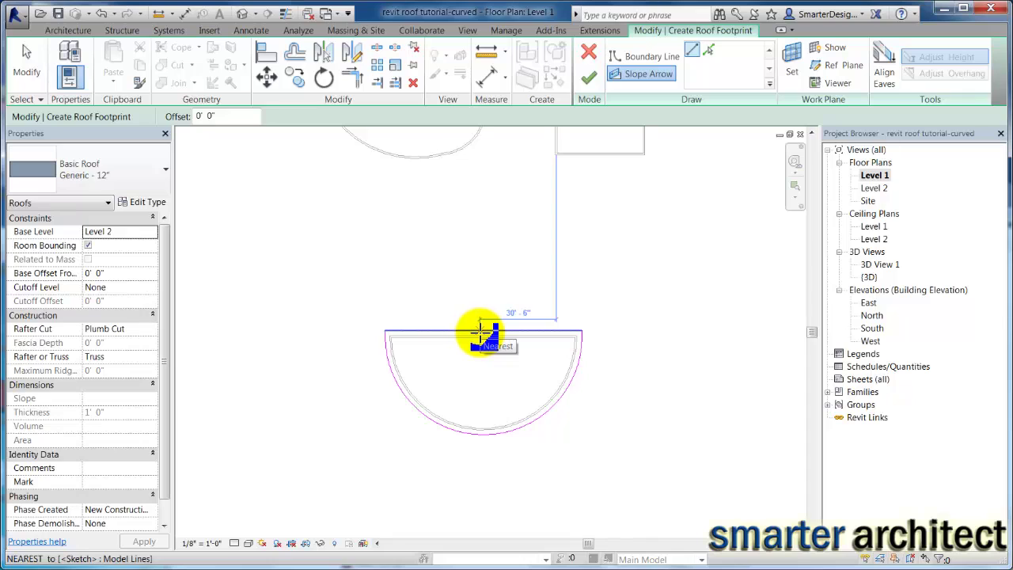
scroll(479, 329, up, 2)
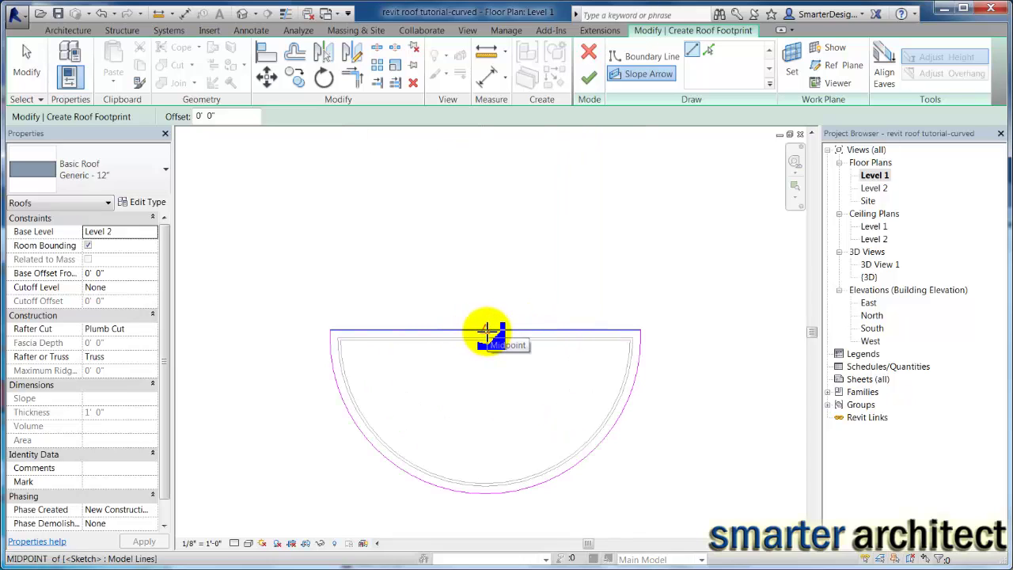
click(488, 331)
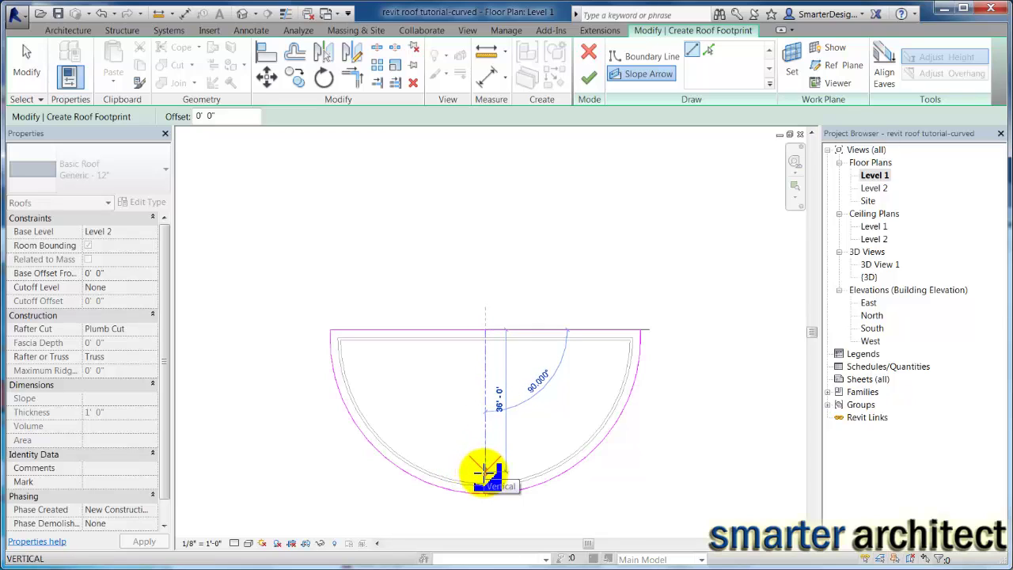
click(484, 472)
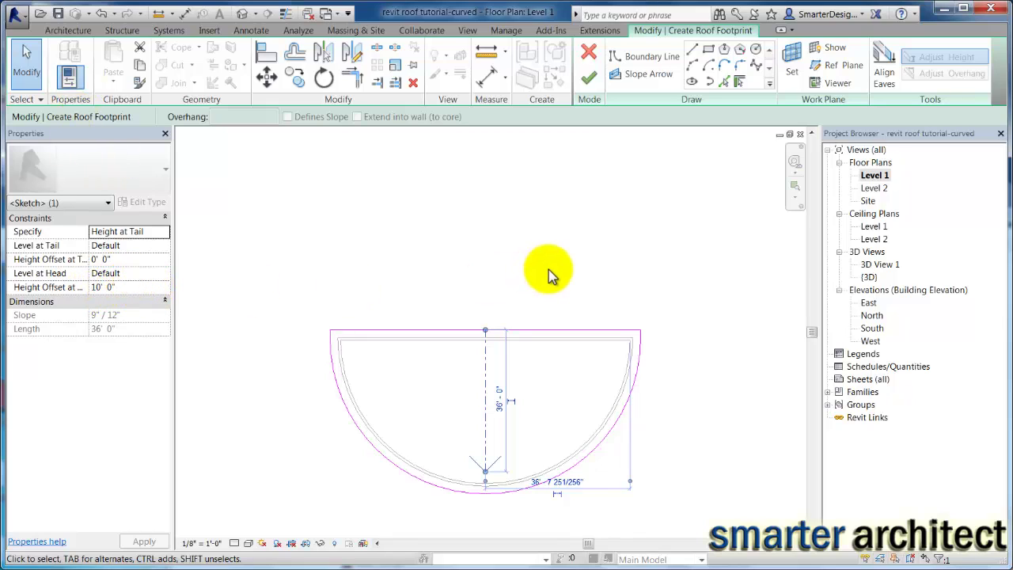
click(574, 268)
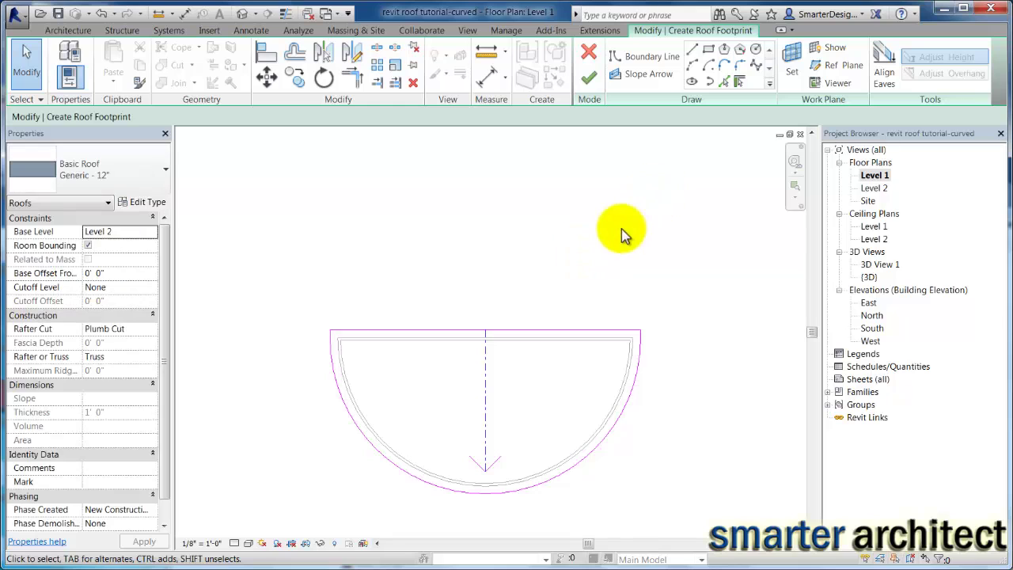
click(593, 79)
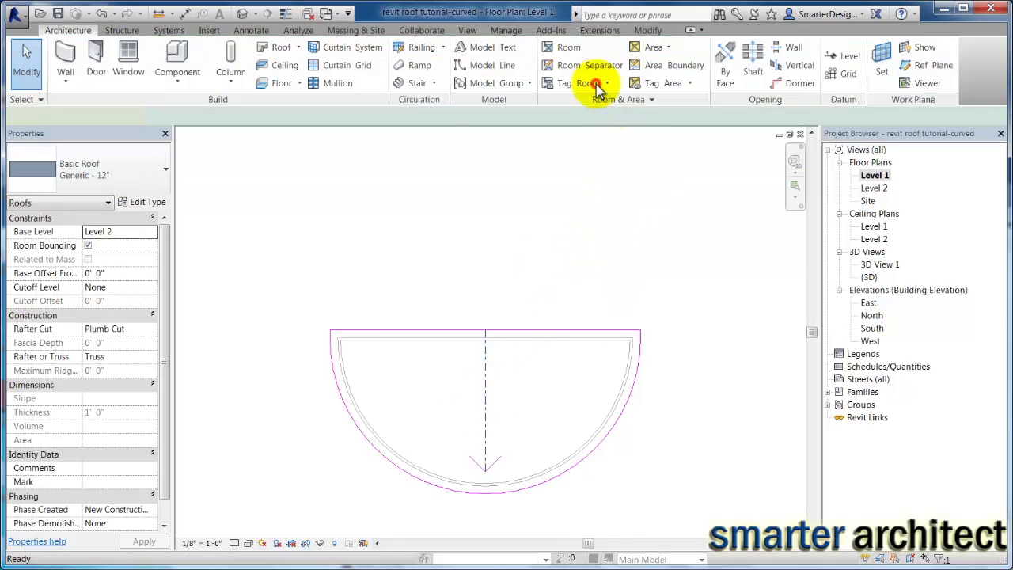
Step: Open the default 3D view and zoom toward the half-round building
double_click(868, 277)
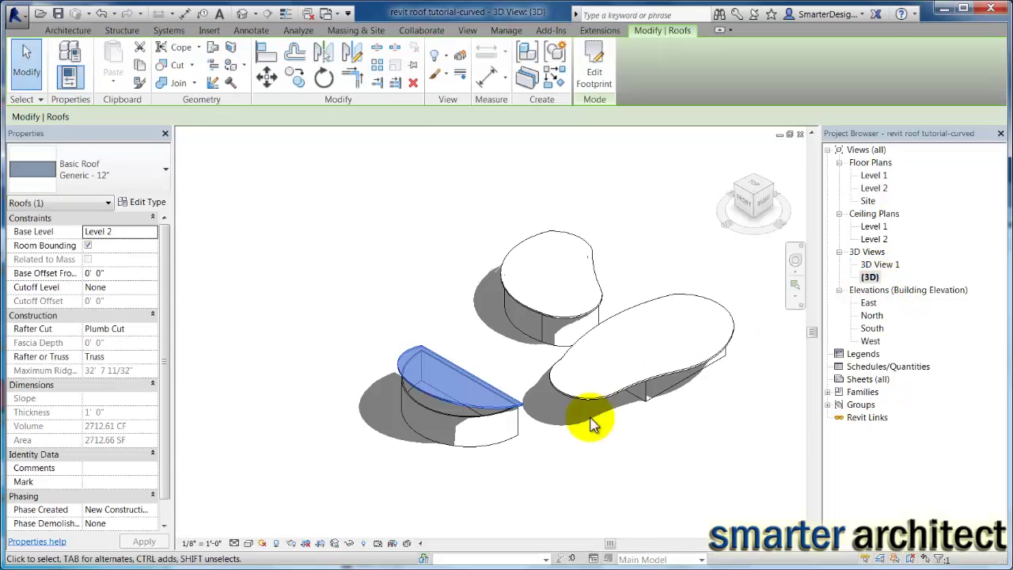
click(485, 477)
scroll(424, 398, up, 3)
scroll(267, 369, down, 3)
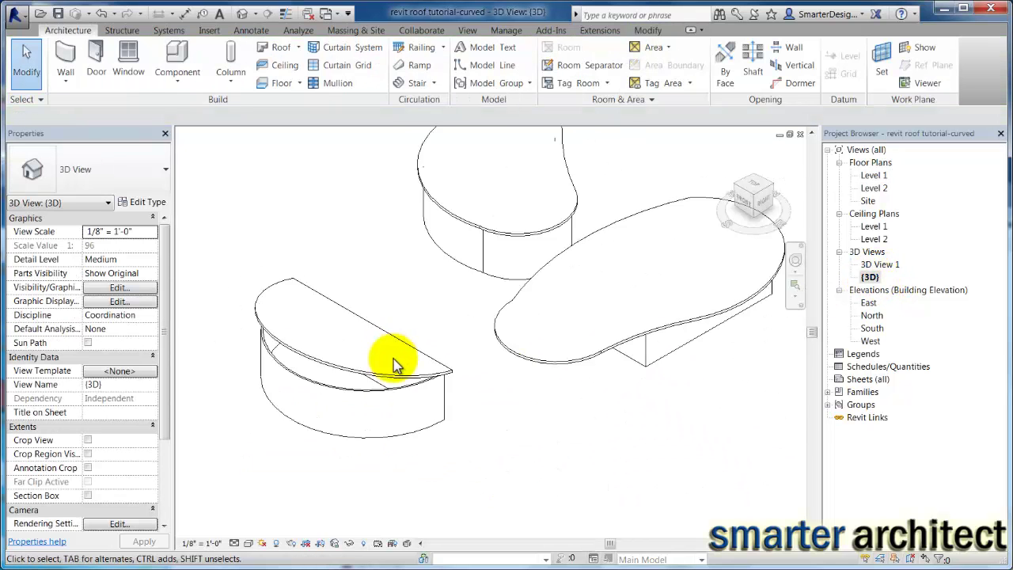
middle_drag(388, 378, 414, 342)
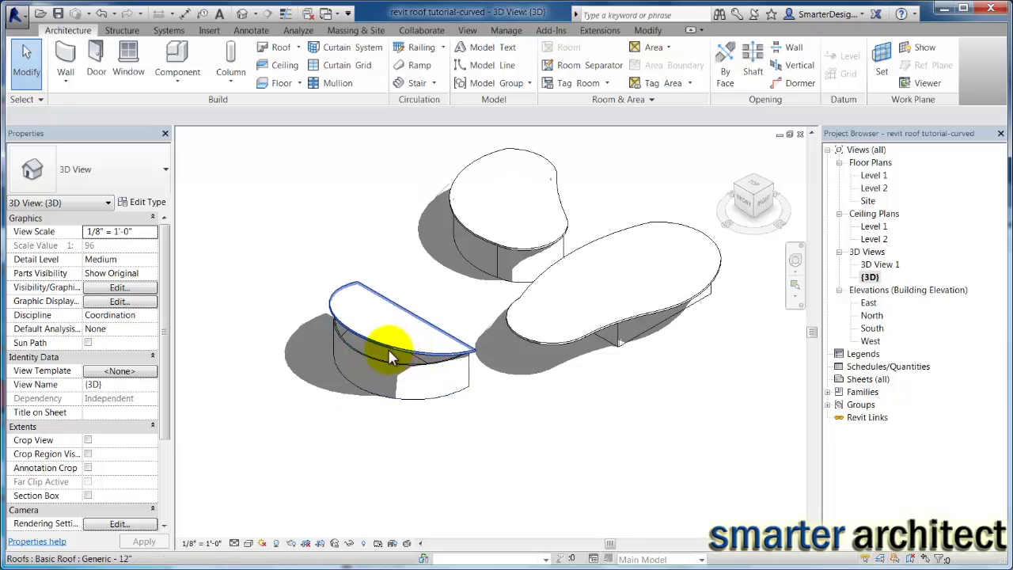
scroll(428, 415, up, 5)
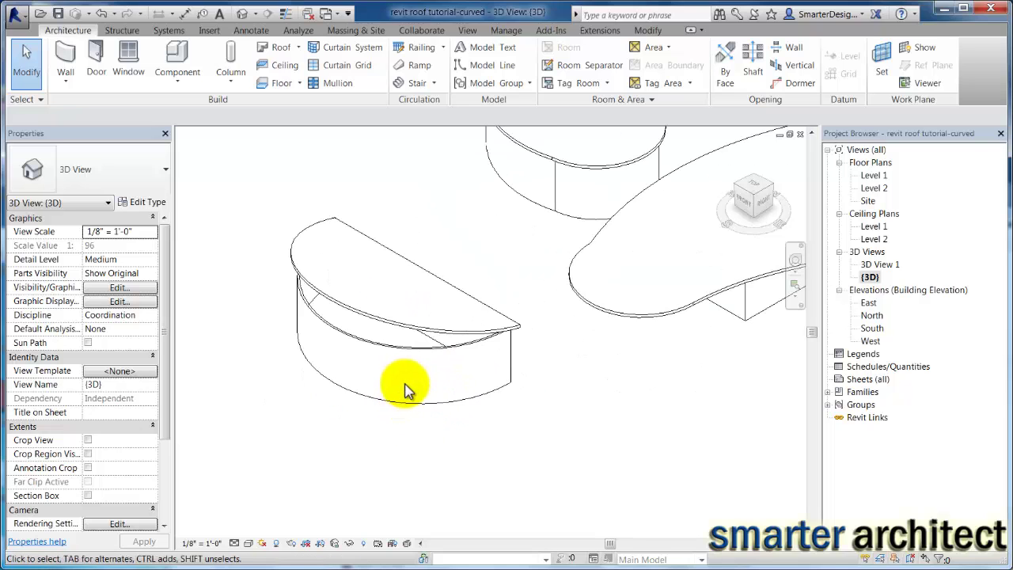
Step: Attach the curved wall's top to the sloped roof using Attach Top/Base
click(466, 349)
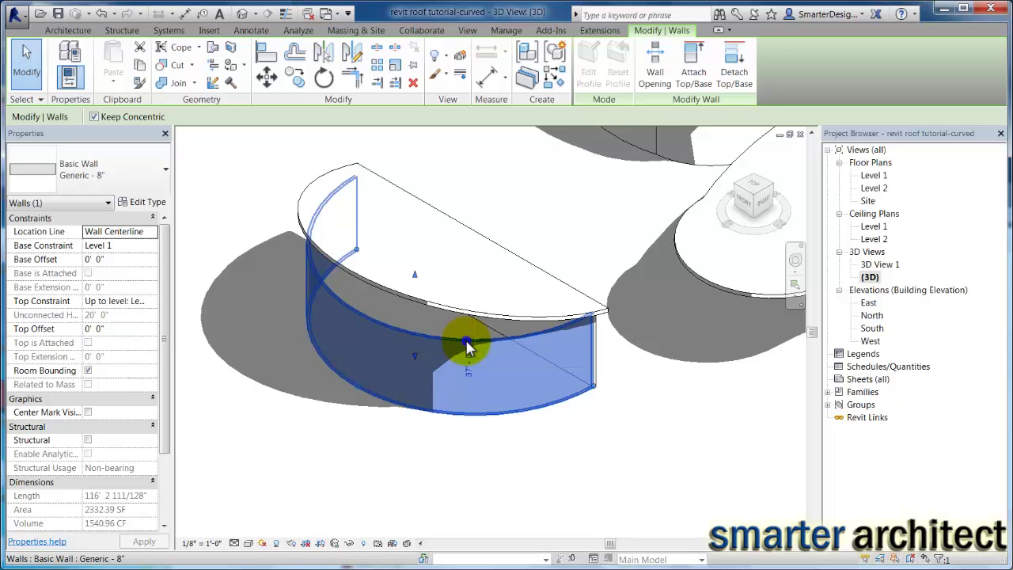
right_click(467, 349)
click(693, 75)
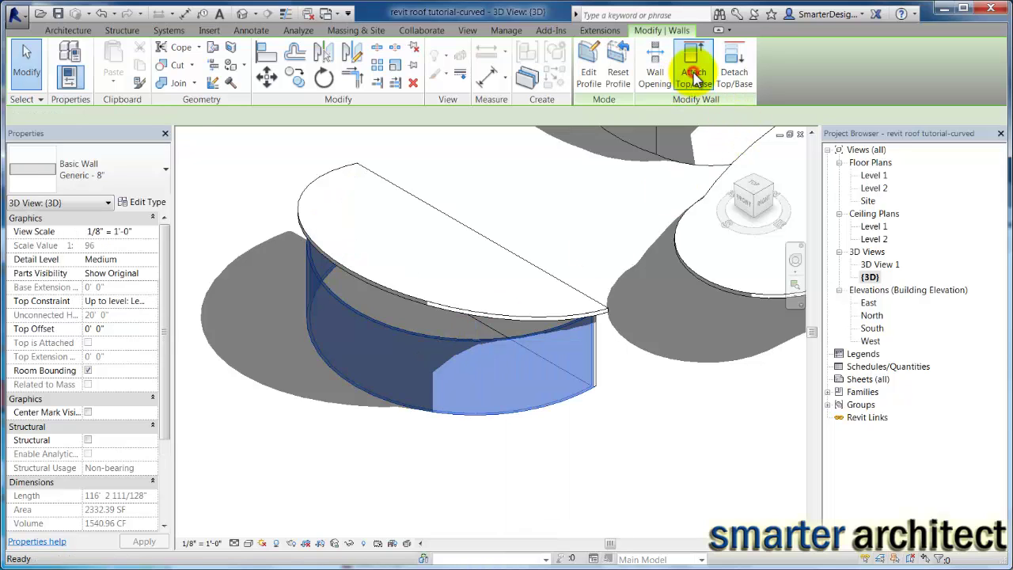
click(467, 319)
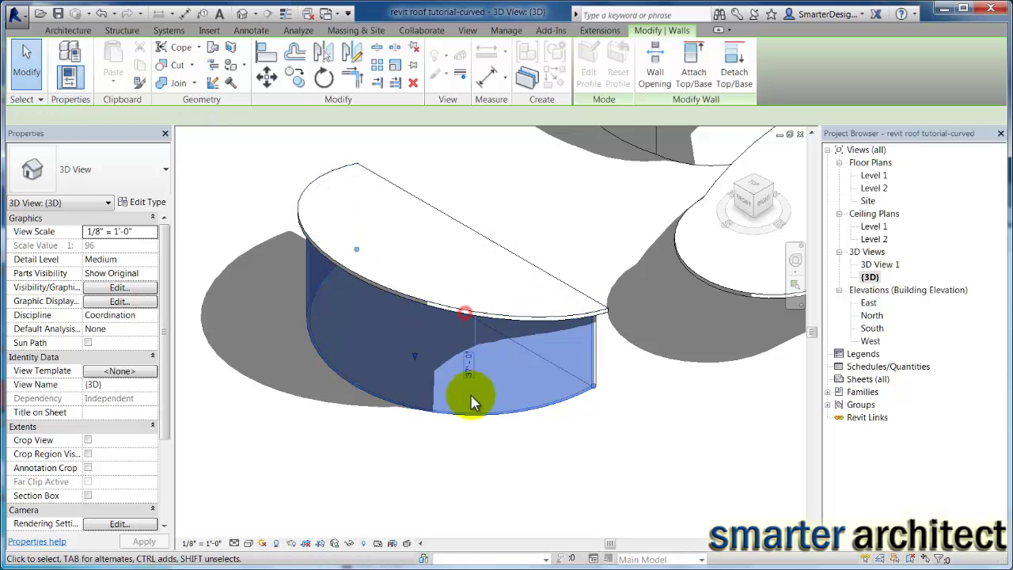
click(481, 454)
shift+middle_drag(446, 423, 266, 354)
scroll(266, 354, up, 3)
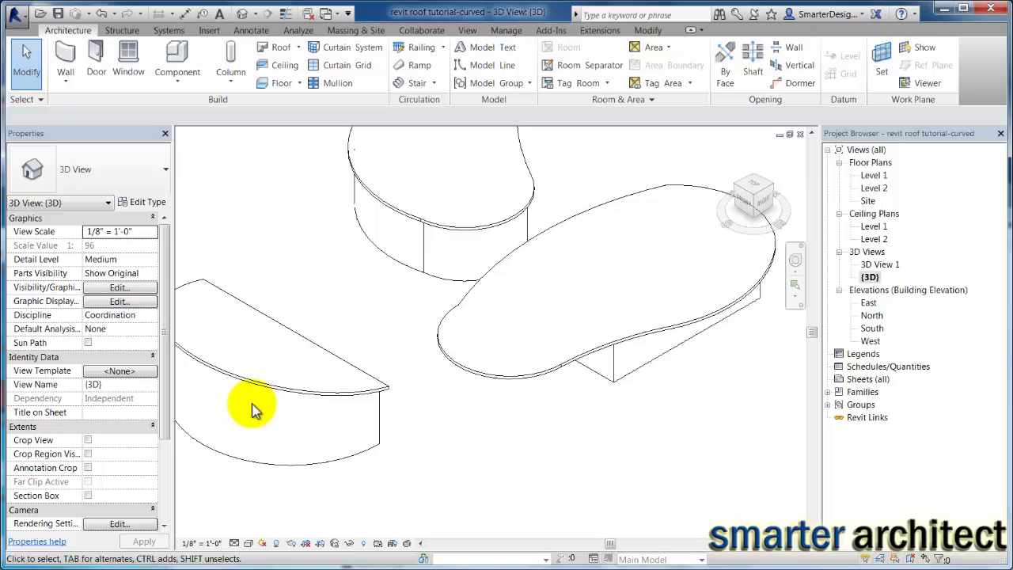
middle_drag(256, 409, 388, 406)
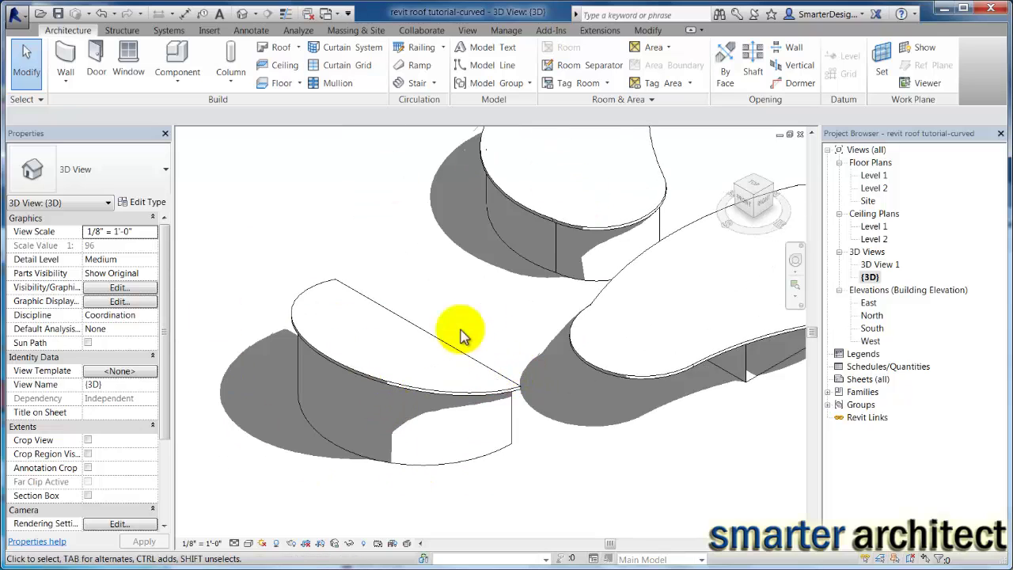
Step: On Level 1, copy the semicircle's straight and curved walls 104' to the right
double_click(874, 176)
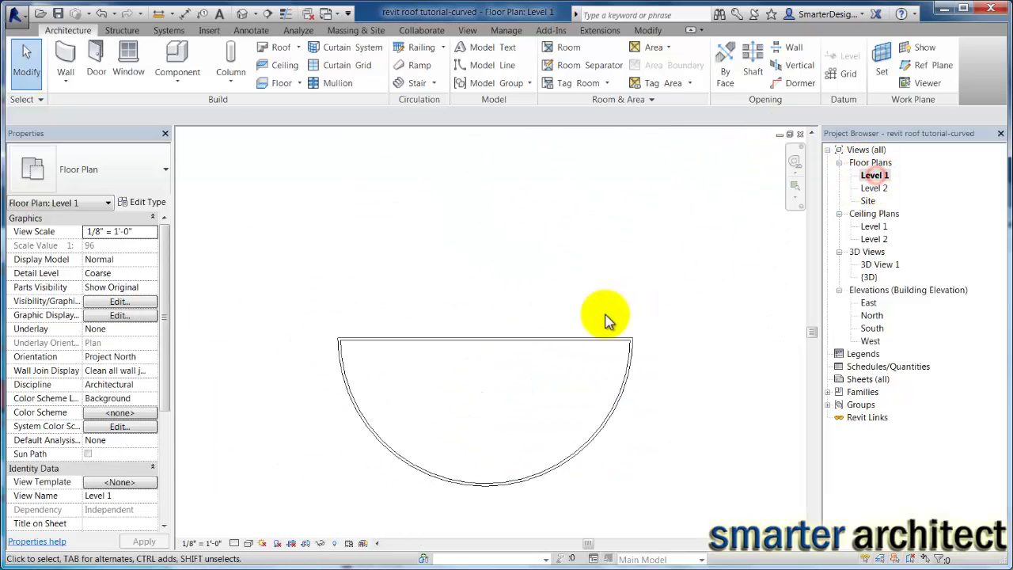
scroll(565, 346, down, 5)
middle_drag(577, 343, 475, 330)
scroll(335, 333, up, 2)
drag(340, 317, 514, 419)
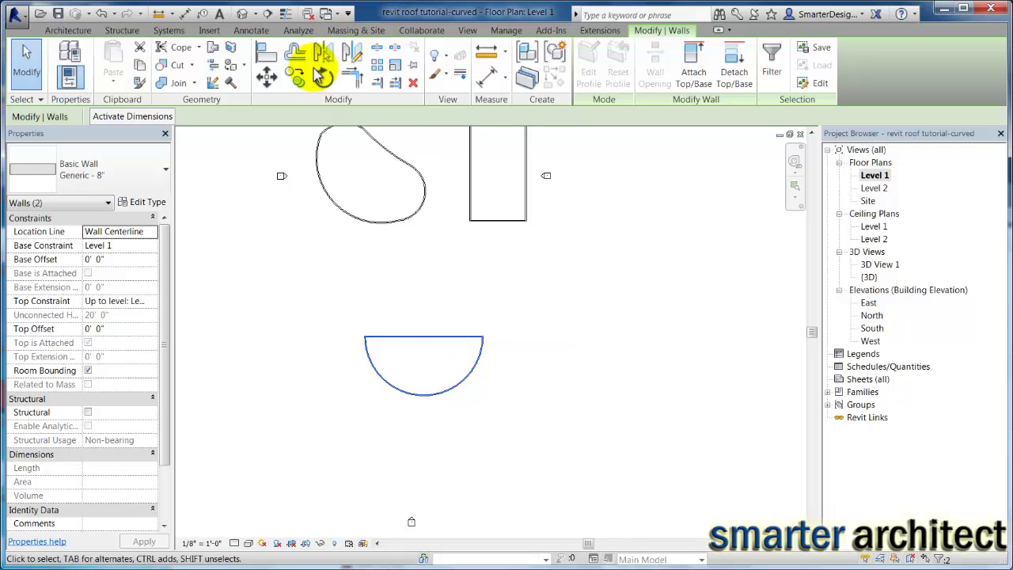
click(295, 77)
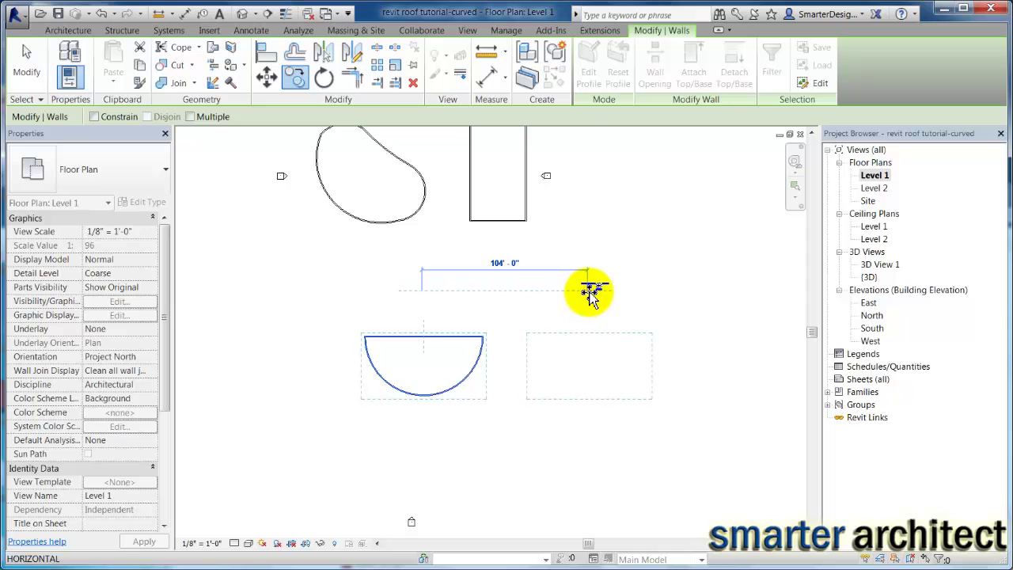
click(592, 292)
key(Escape)
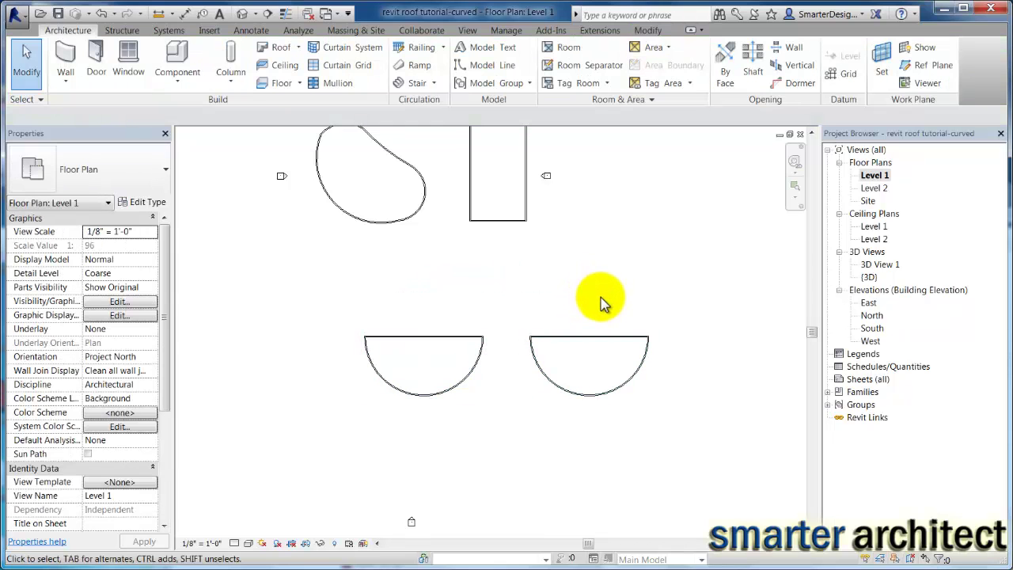
Step: Switch to the Level 2 floor plan and zoom in on both semicircles
double_click(868, 278)
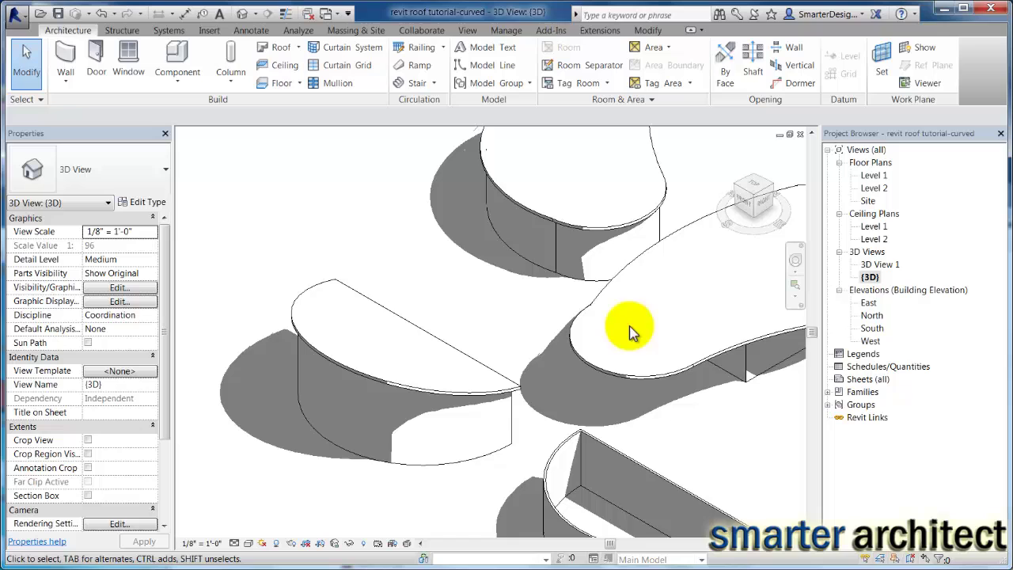
scroll(614, 362, down, 3)
scroll(599, 335, up, 2)
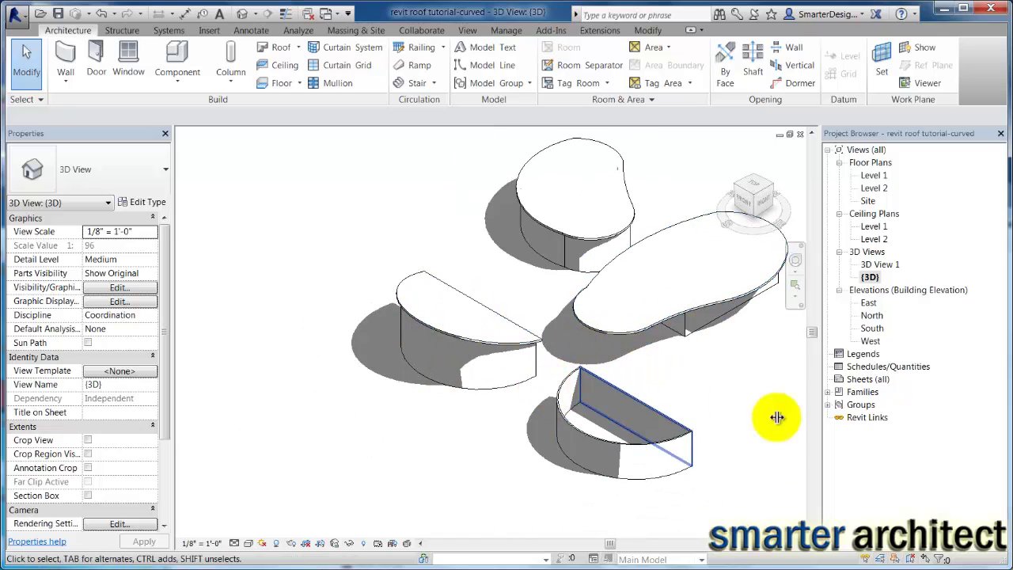
double_click(874, 175)
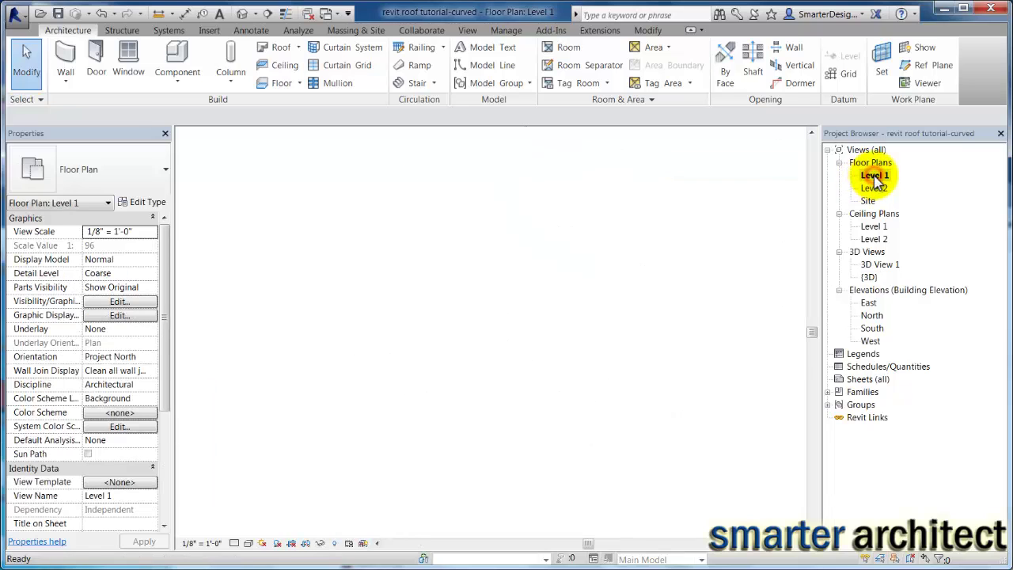
double_click(874, 188)
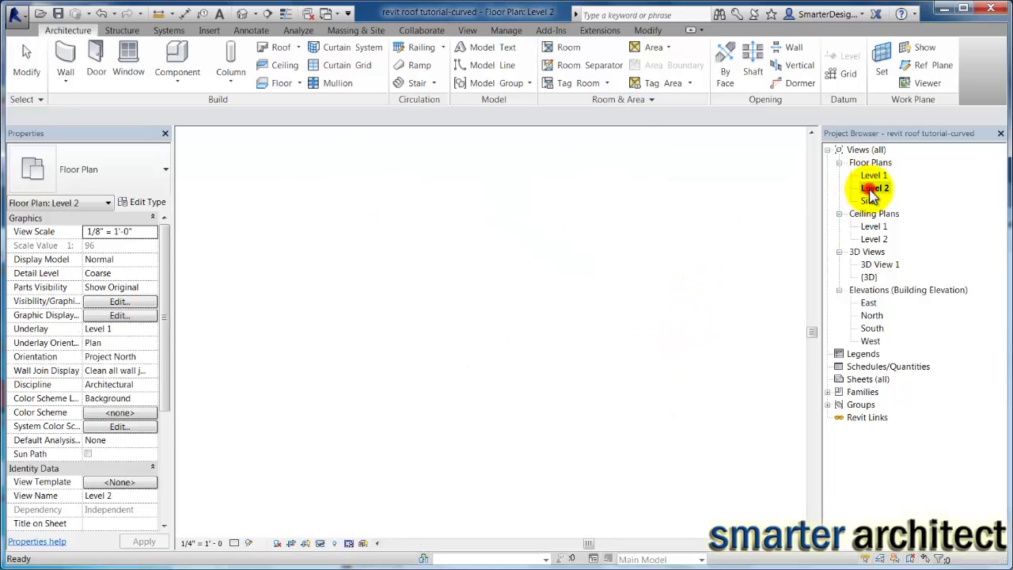
scroll(633, 342, up, 3)
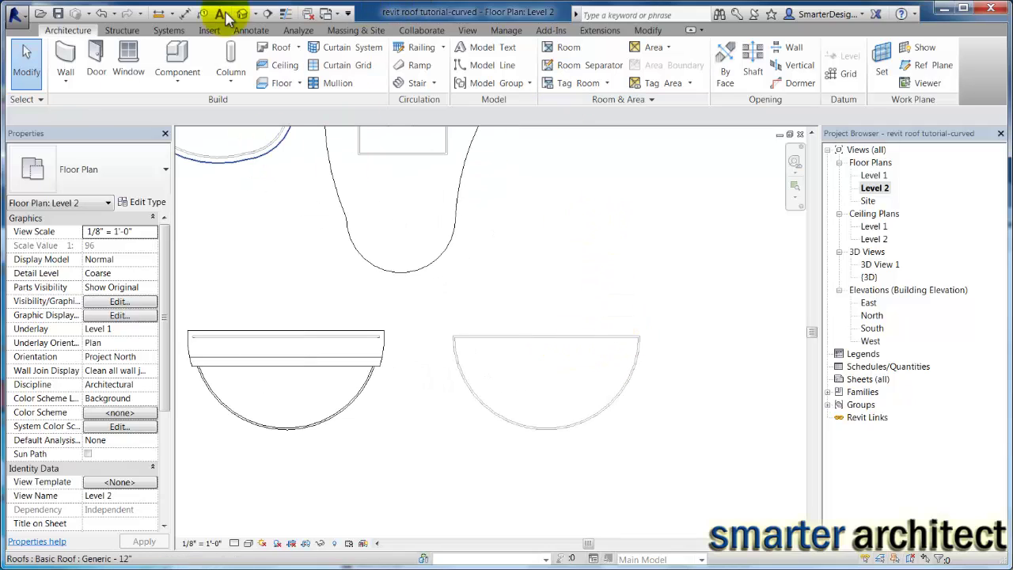
Step: Start a roof footprint by picking the copy's straight wall and extending both line ends
click(297, 49)
click(315, 70)
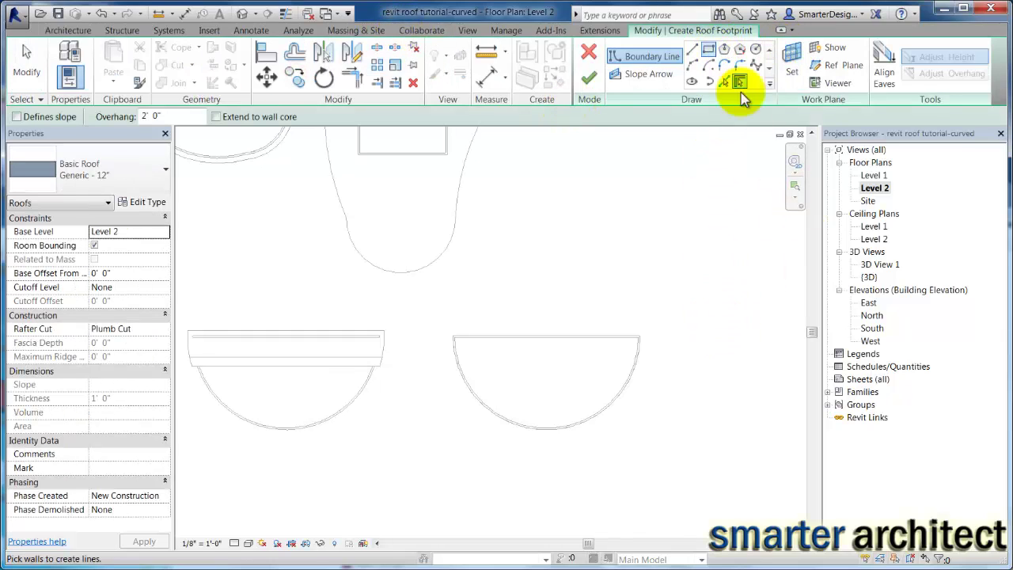
click(739, 81)
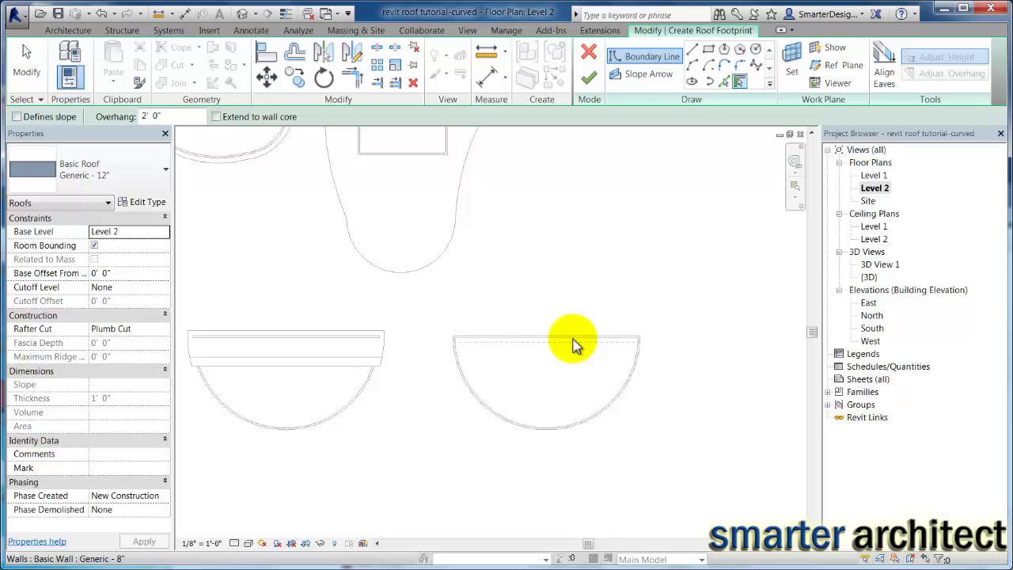
scroll(574, 336, up, 2)
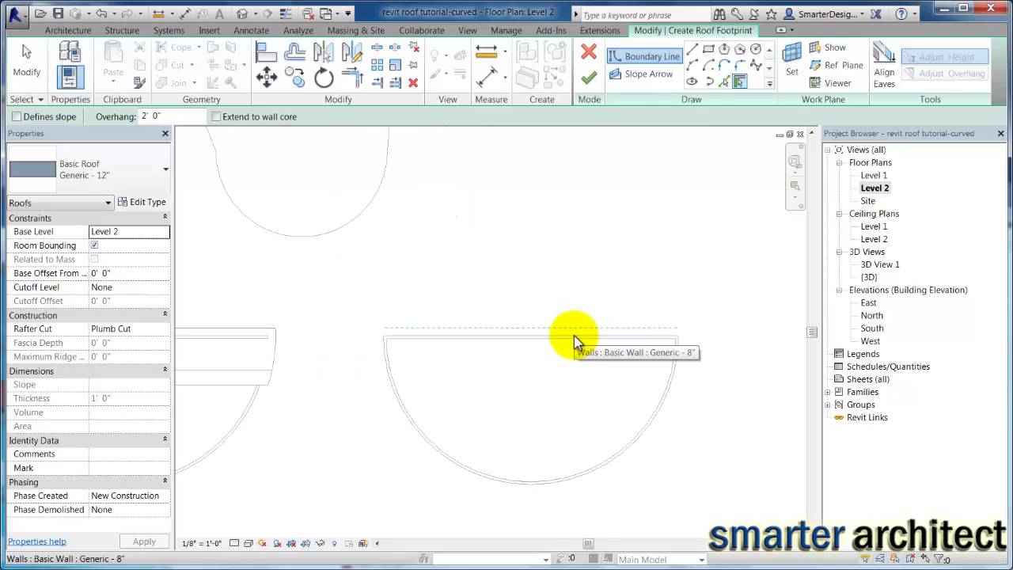
click(574, 336)
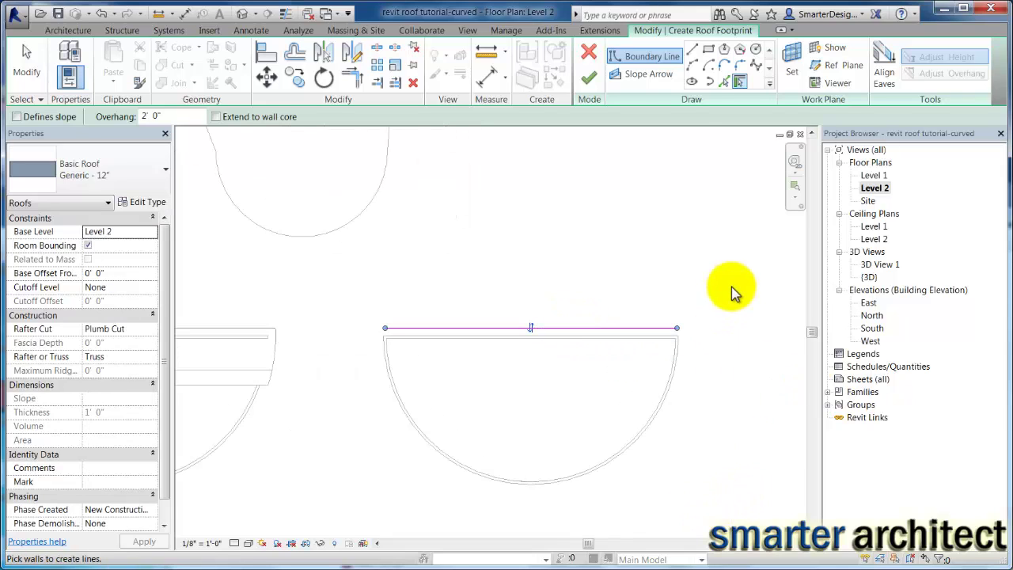
drag(679, 332, 694, 328)
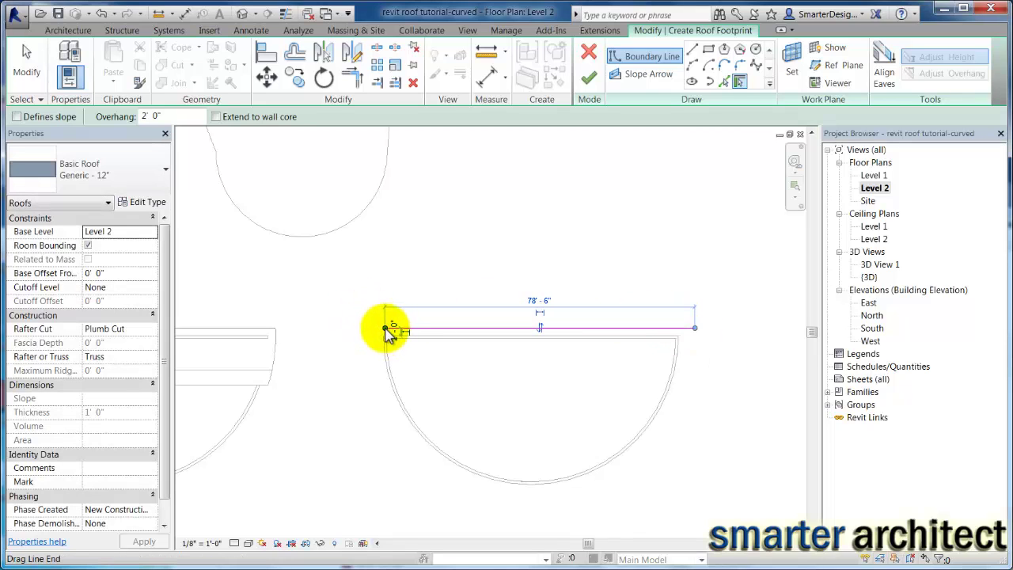
drag(385, 332, 373, 326)
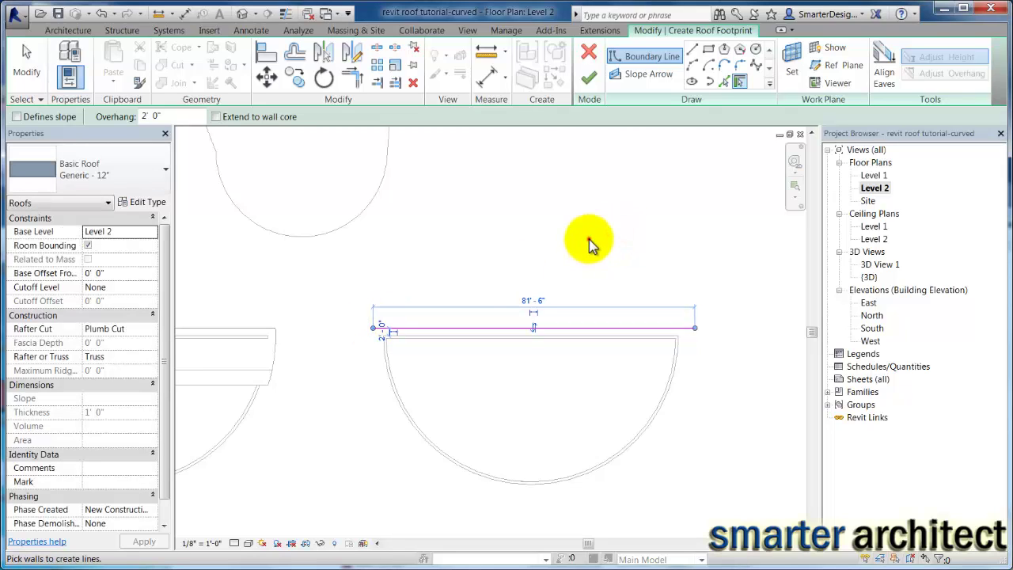
Step: Draw lines closing a rectangle around the copied semicircle, then narrow its right edge to 79'-0"
click(692, 49)
click(373, 327)
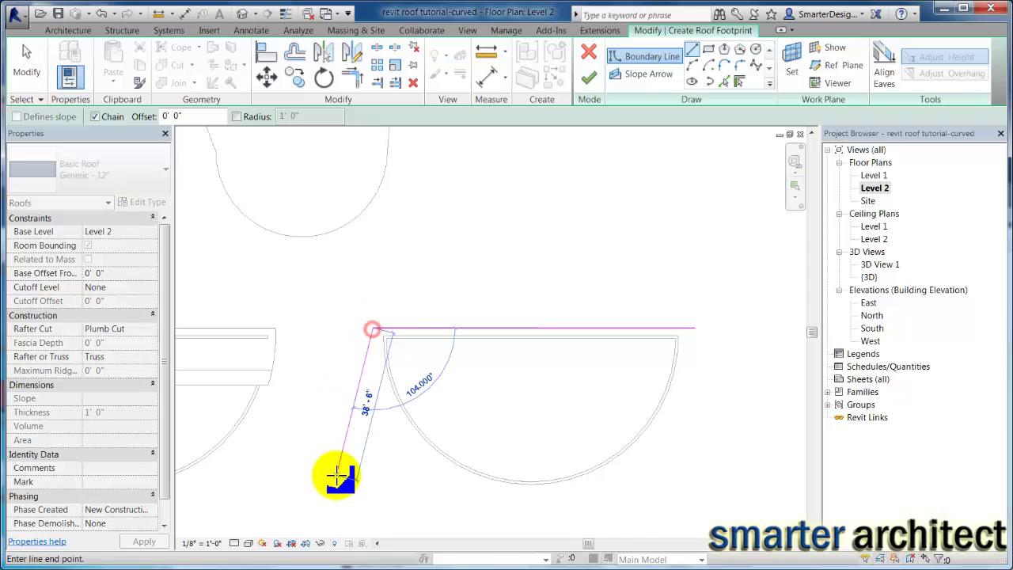
middle_drag(379, 487, 412, 309)
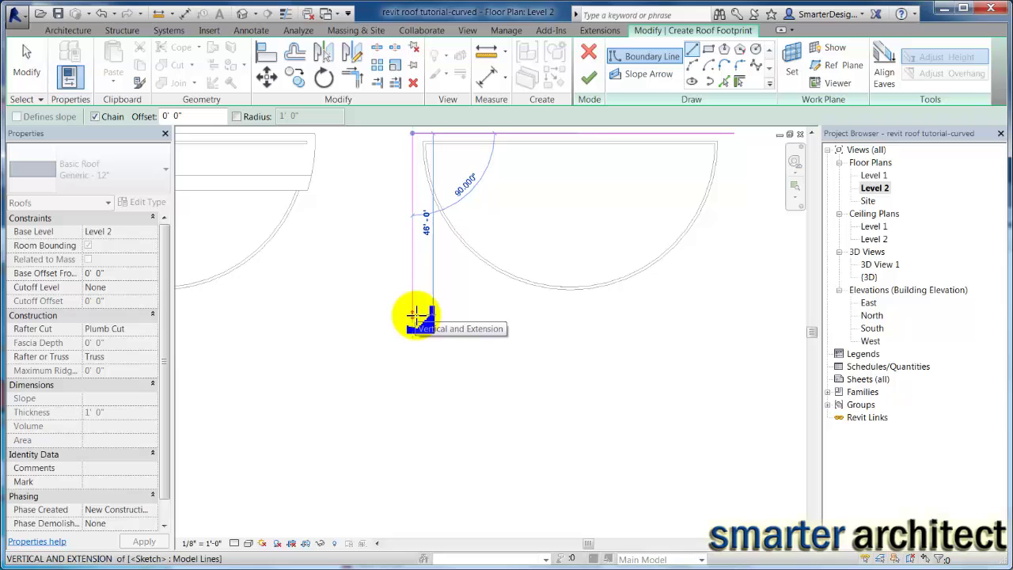
click(413, 314)
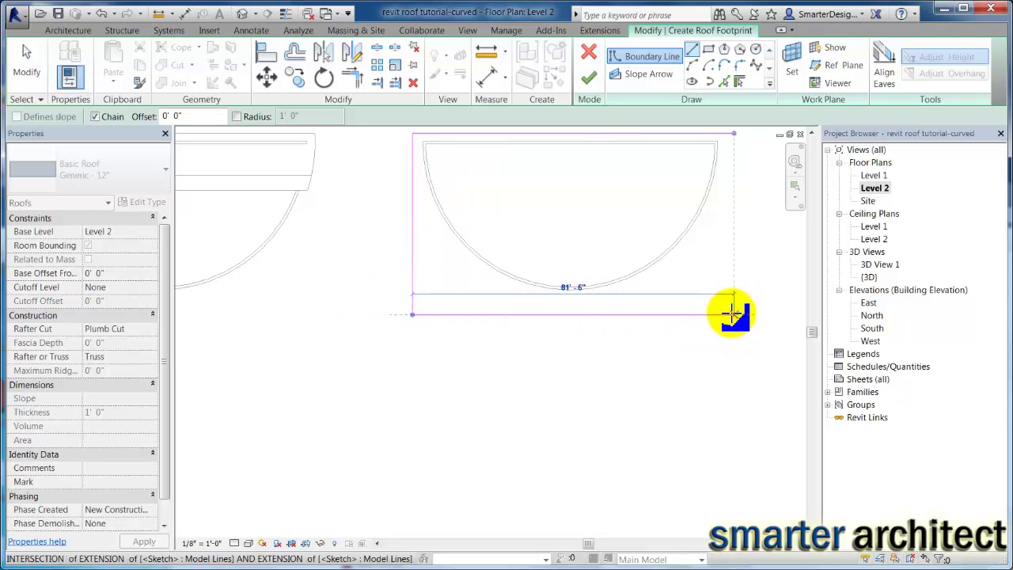
click(733, 313)
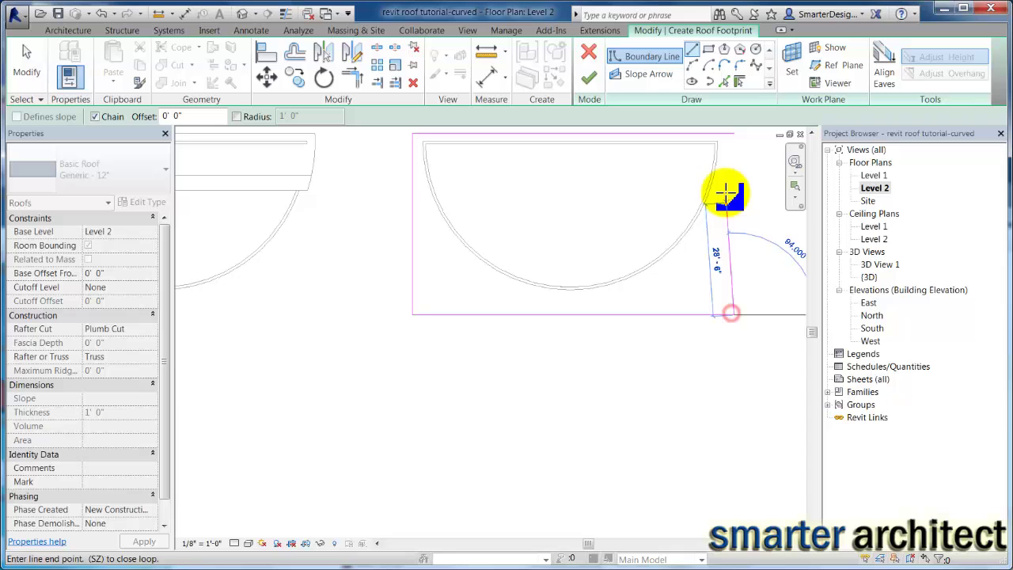
click(735, 135)
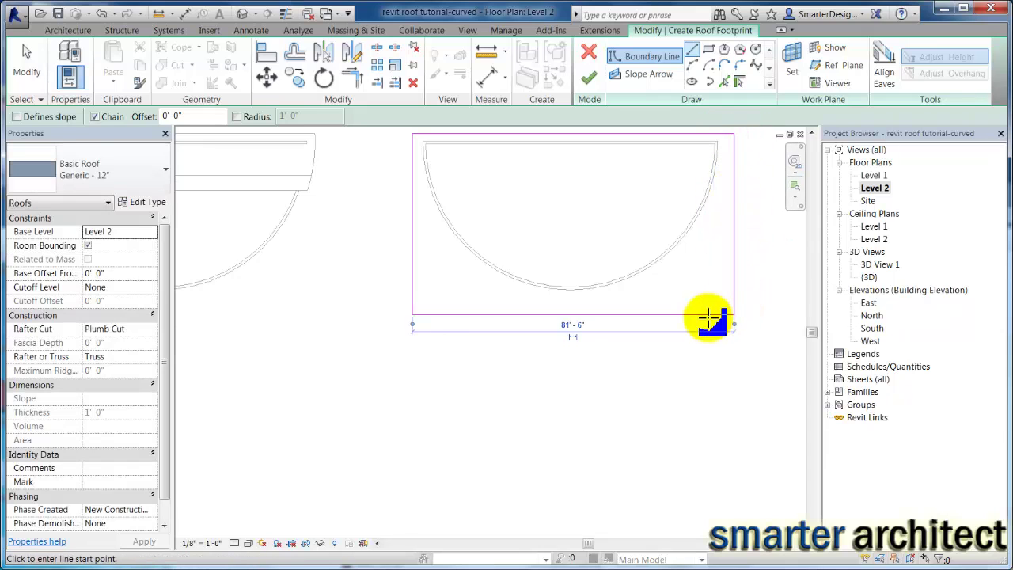
scroll(707, 316, down, 2)
key(Escape)
scroll(718, 283, up, 1)
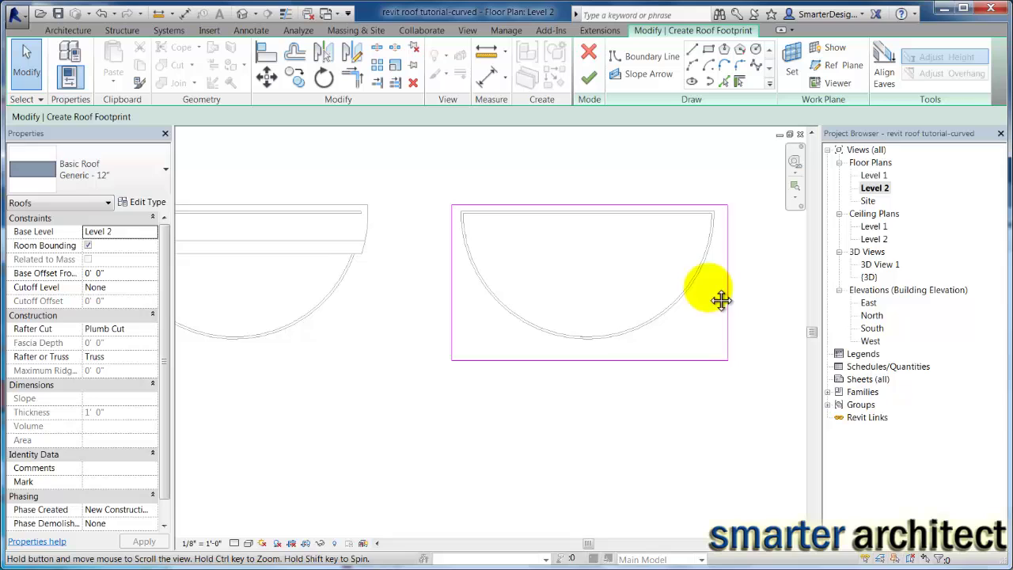
scroll(721, 299, up, 1)
click(729, 269)
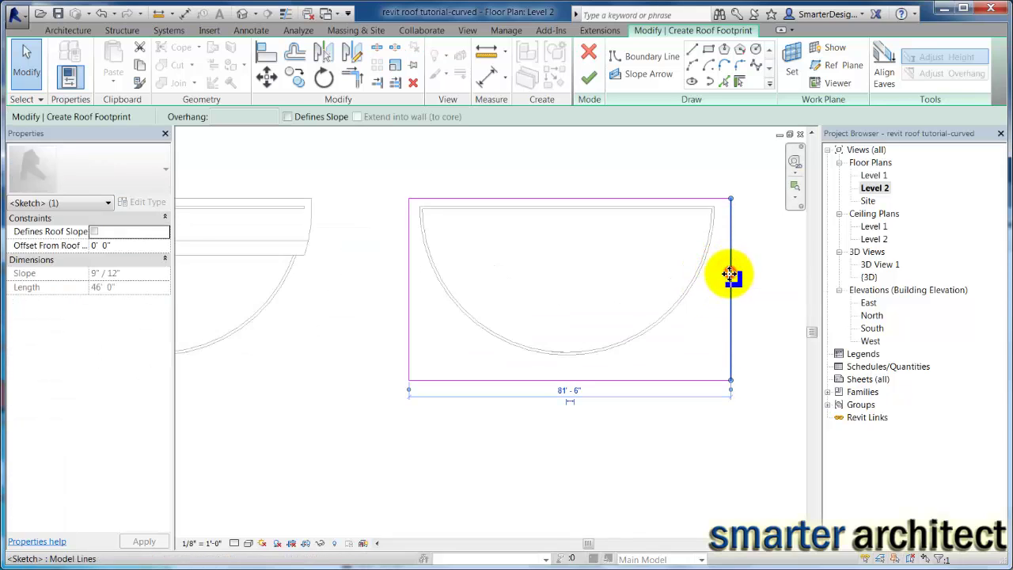
drag(723, 275, 721, 274)
Step: Add a slope arrow from the top edge to the curved tip, rising 10' 0", and finish the roof
click(741, 274)
scroll(700, 254, down, 1)
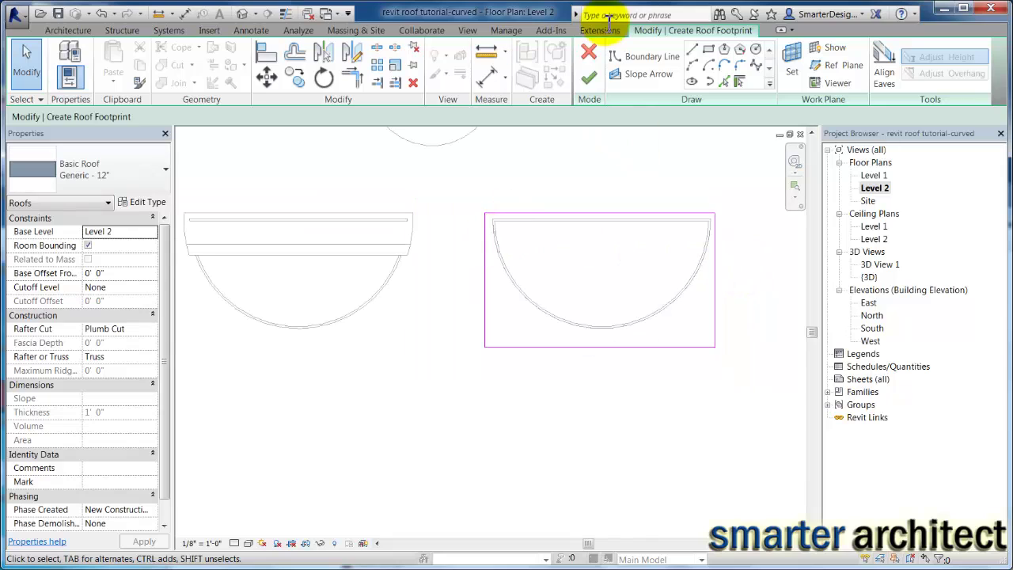
click(645, 57)
click(656, 73)
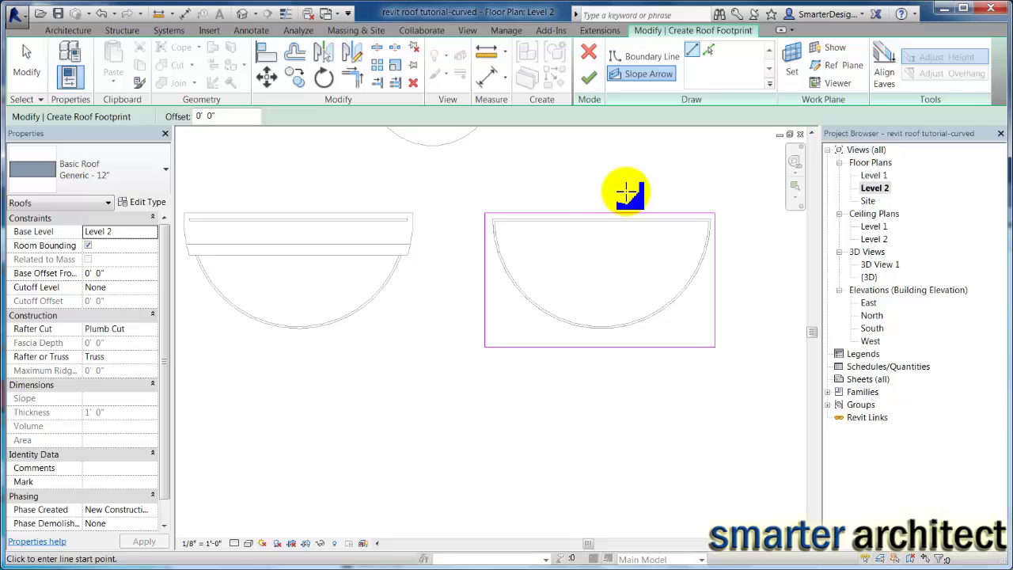
click(600, 214)
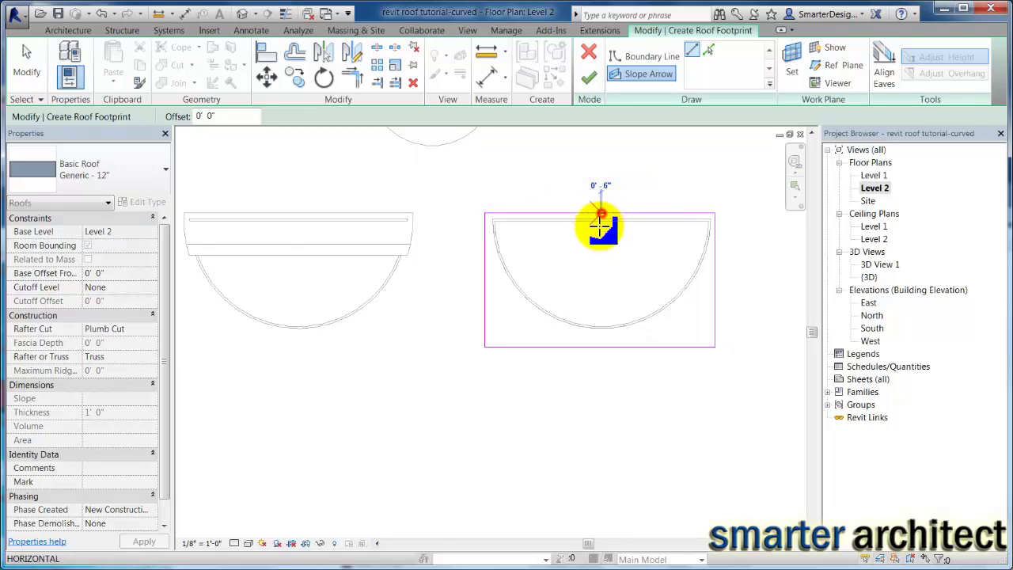
click(601, 339)
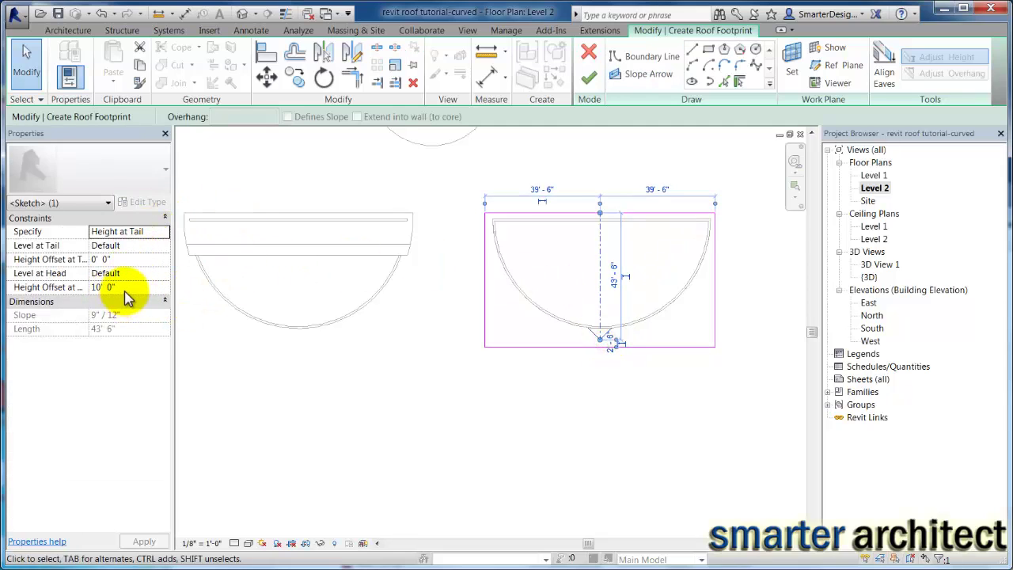
key(Escape)
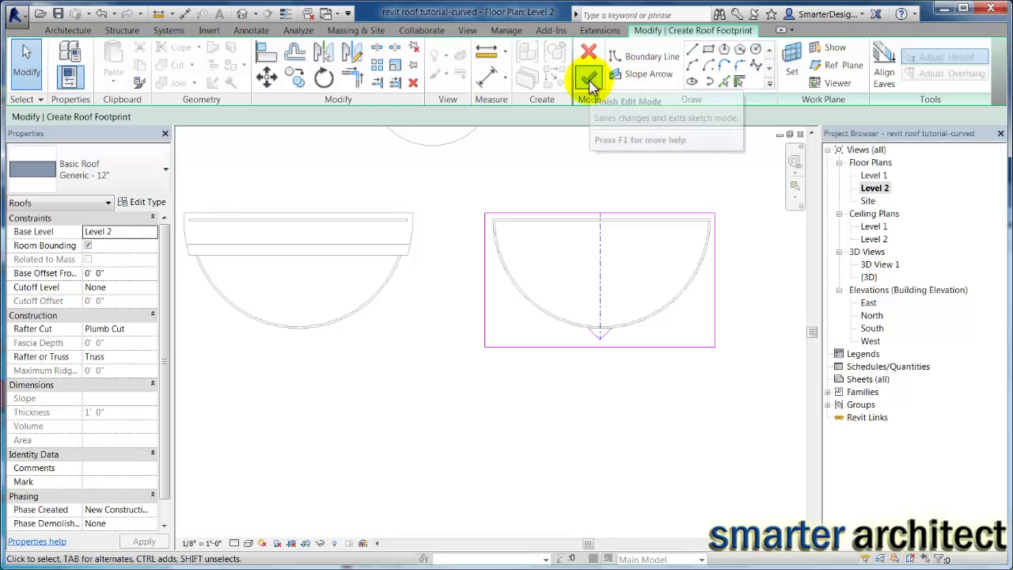
click(588, 80)
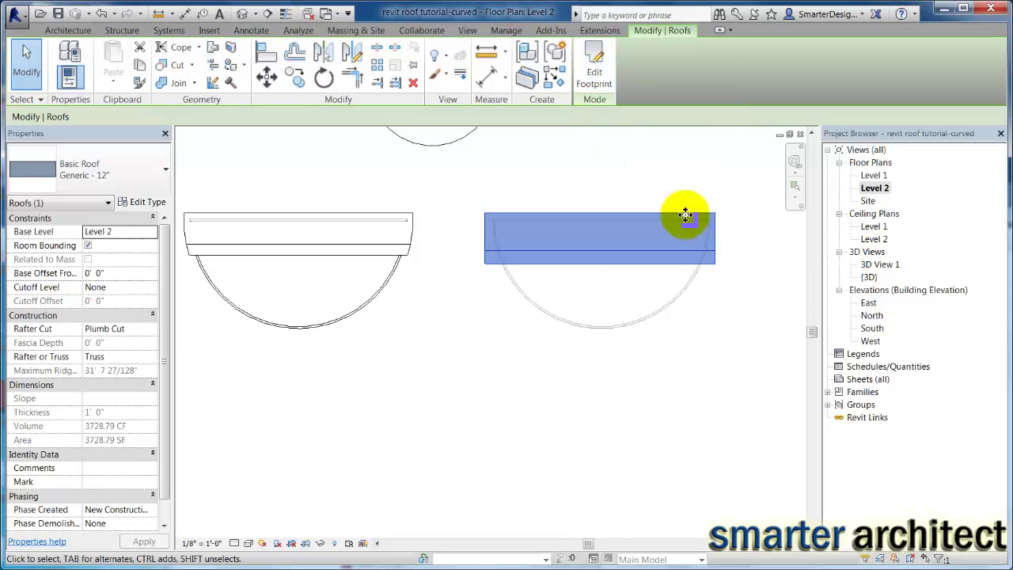
Step: Deselect the new roof and pan the Level 2 plan to frame all buildings
click(651, 170)
scroll(651, 169, down, 2)
middle_drag(413, 219, 553, 332)
scroll(554, 332, down, 2)
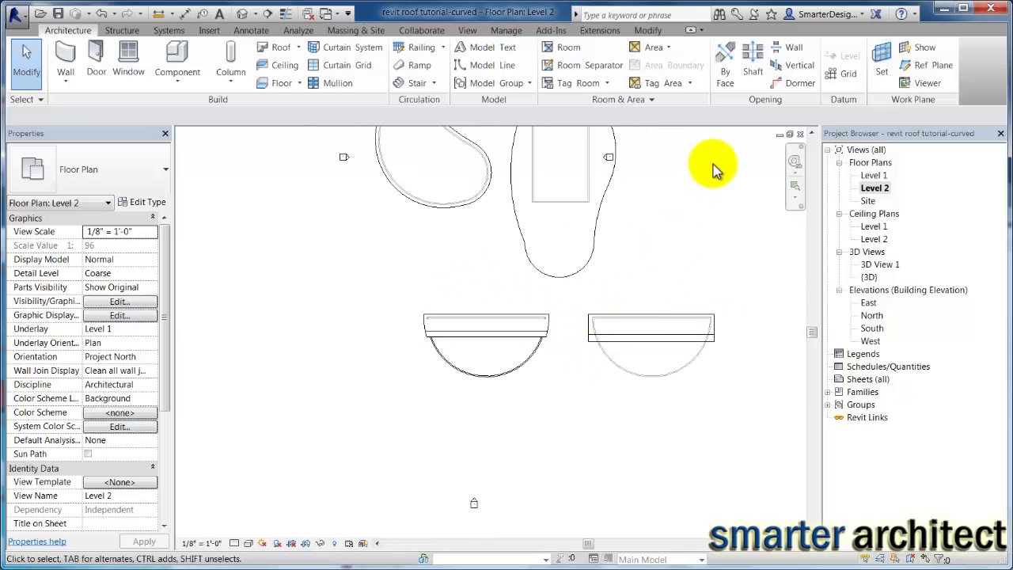
scroll(660, 202, up, 1)
scroll(609, 246, down, 1)
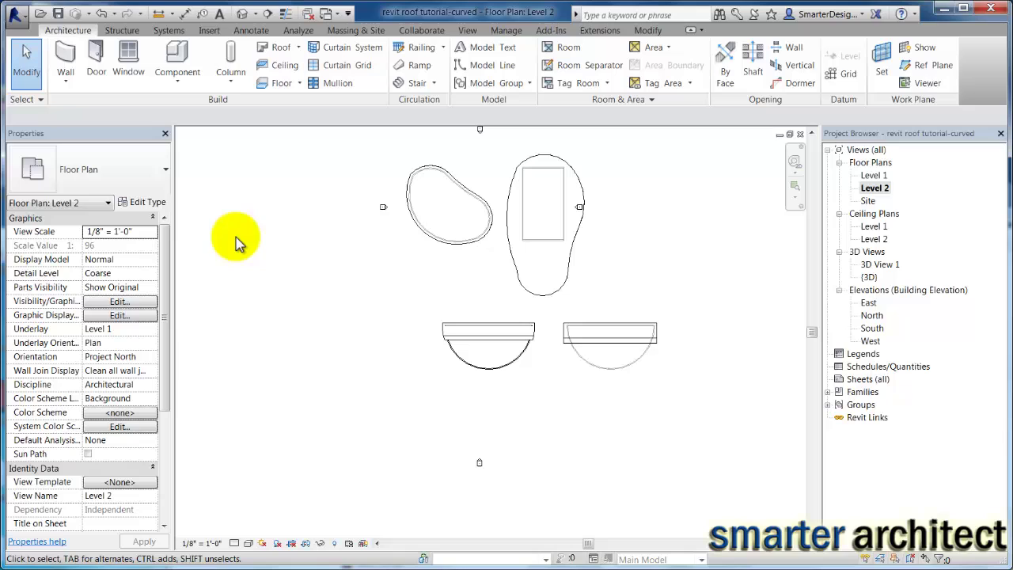
drag(164, 285, 154, 436)
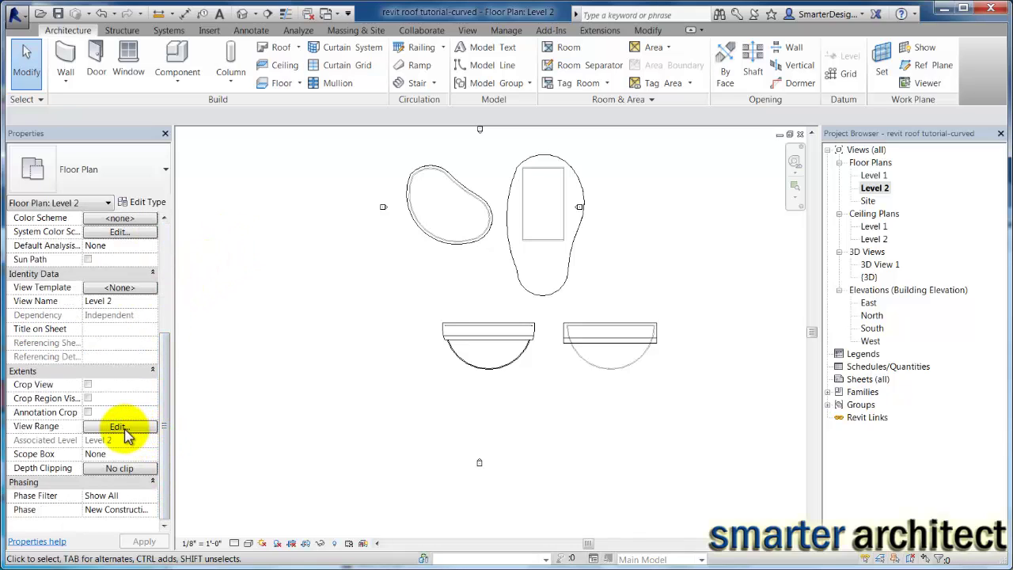
Step: Set the Level 2 view range top to Unlimited and cut plane offset to 20' 0"
click(119, 428)
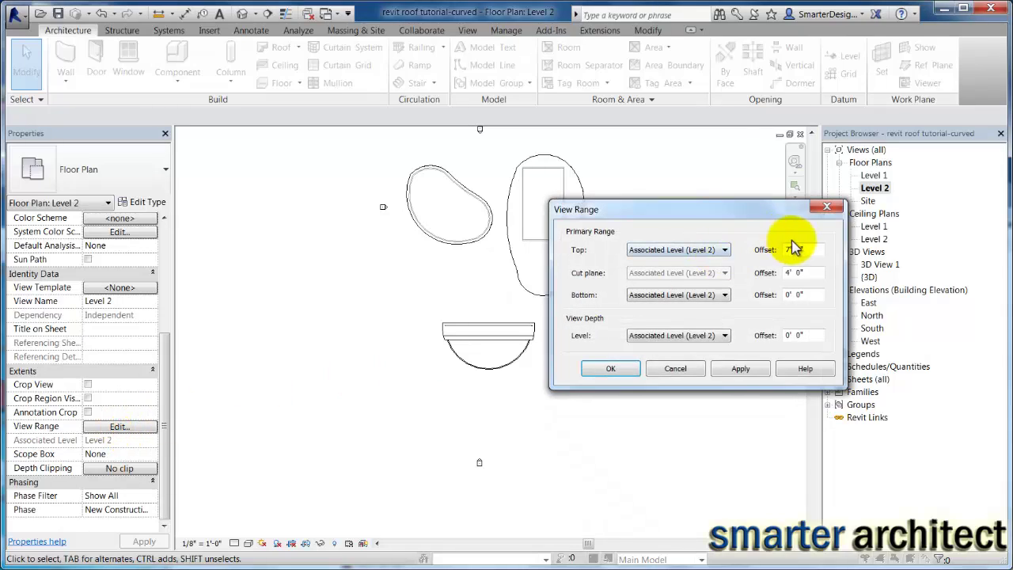
click(724, 250)
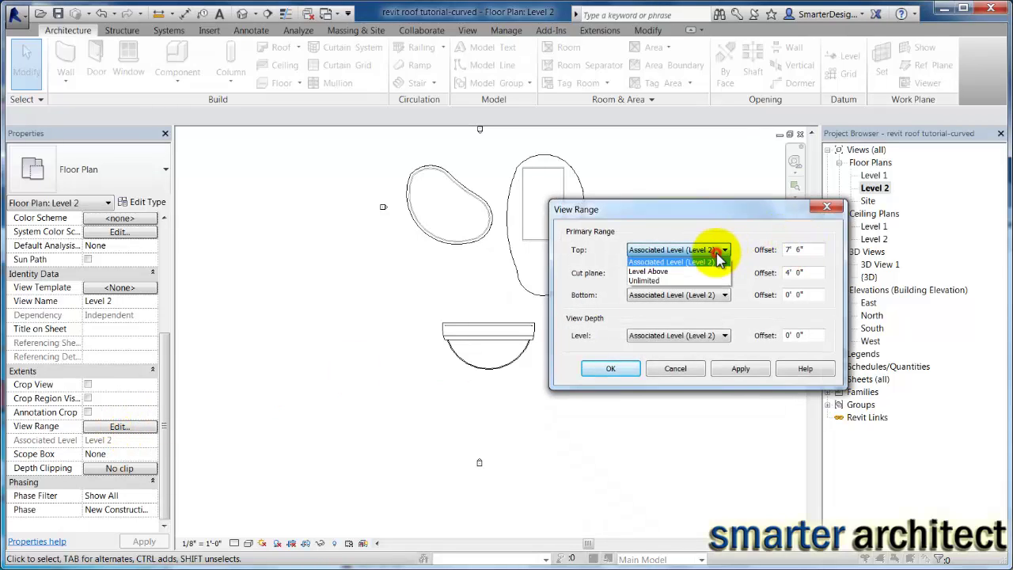
click(681, 281)
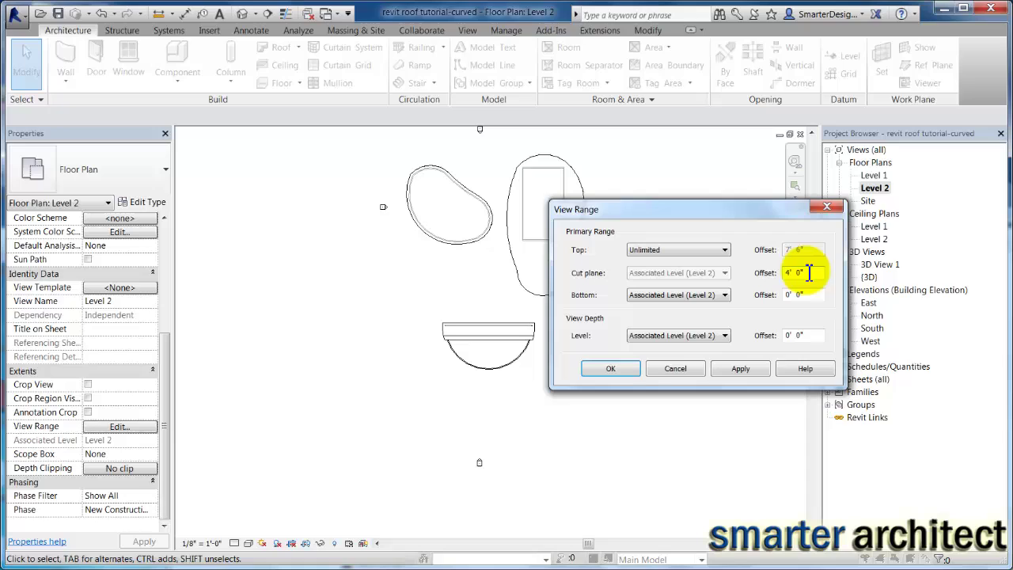
drag(821, 275, 782, 271)
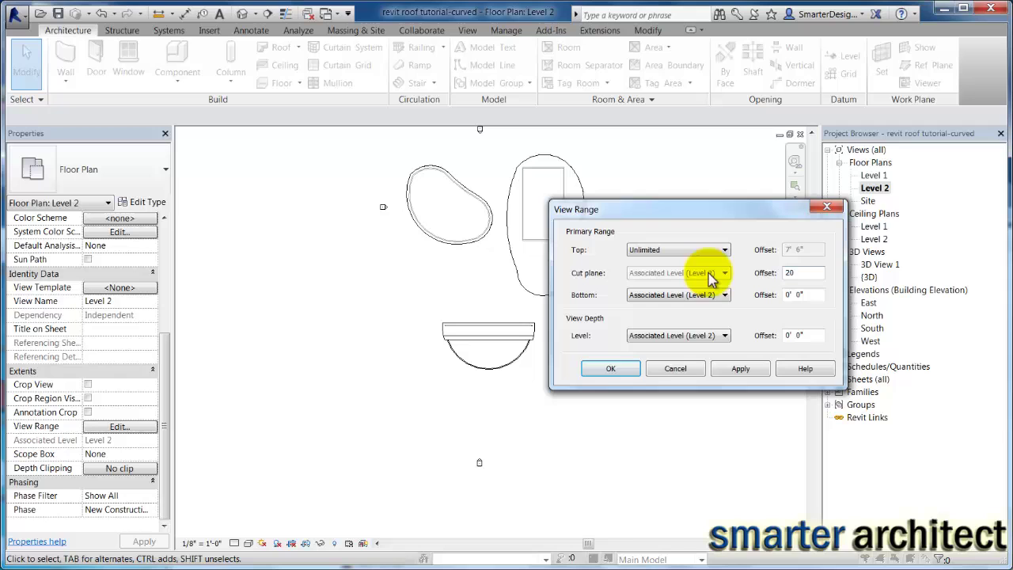
click(739, 370)
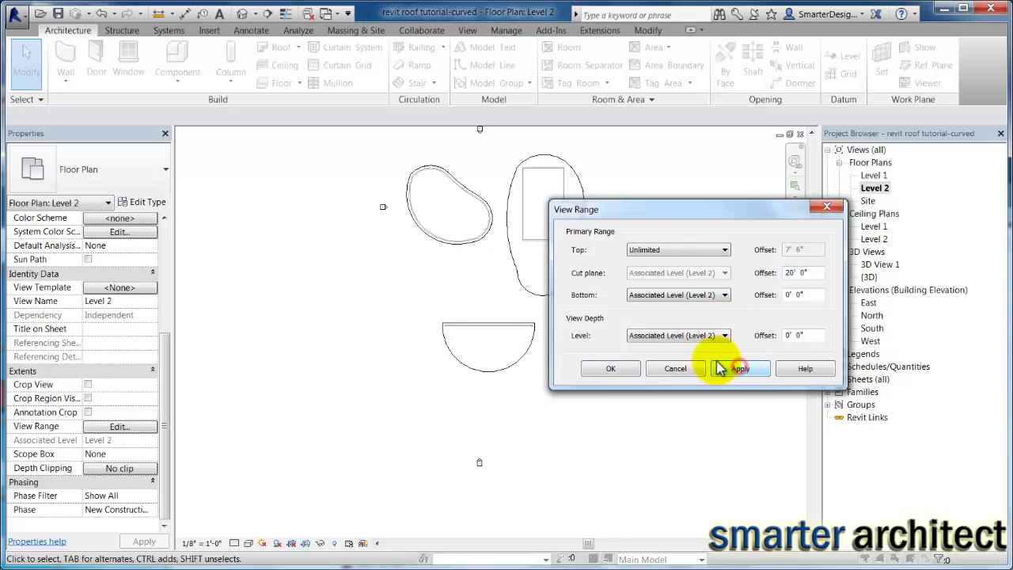
click(610, 369)
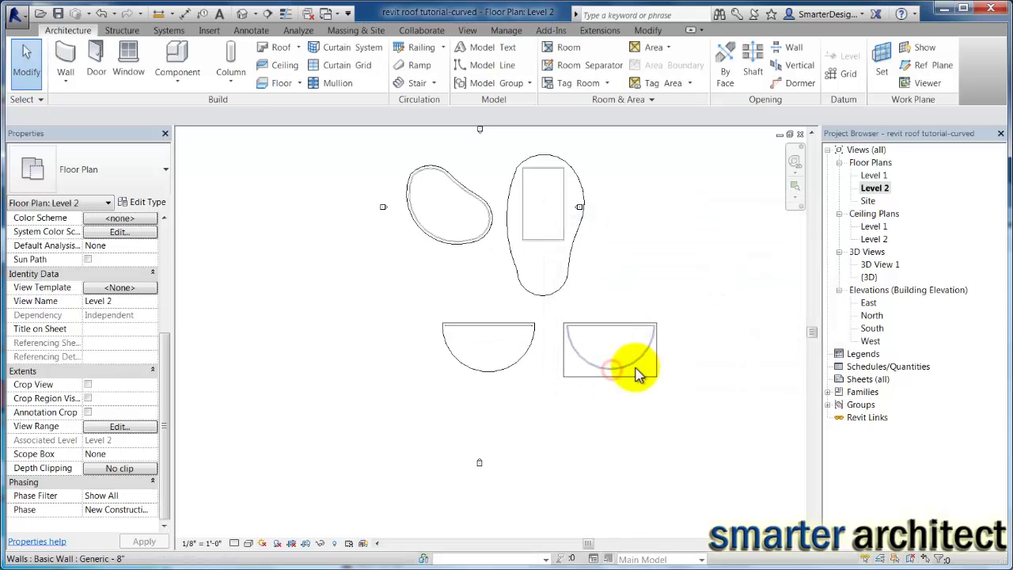
click(531, 290)
scroll(558, 328, up, 3)
click(544, 387)
scroll(538, 324, down, 3)
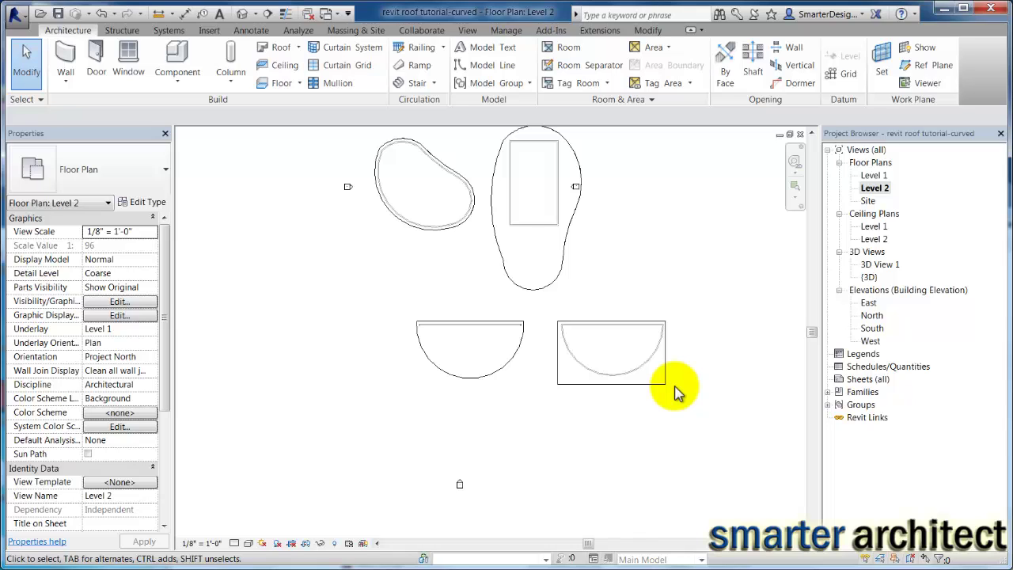
Step: In the {3D} view, attach the top of the right building's curved wall to its sloped roof
double_click(869, 277)
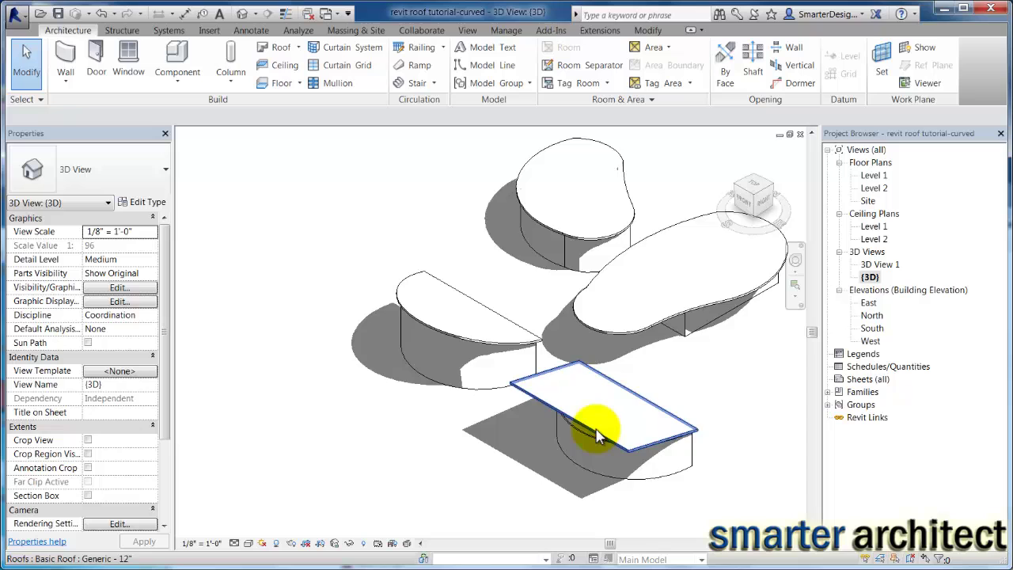
scroll(609, 439, up, 3)
scroll(419, 324, up, 2)
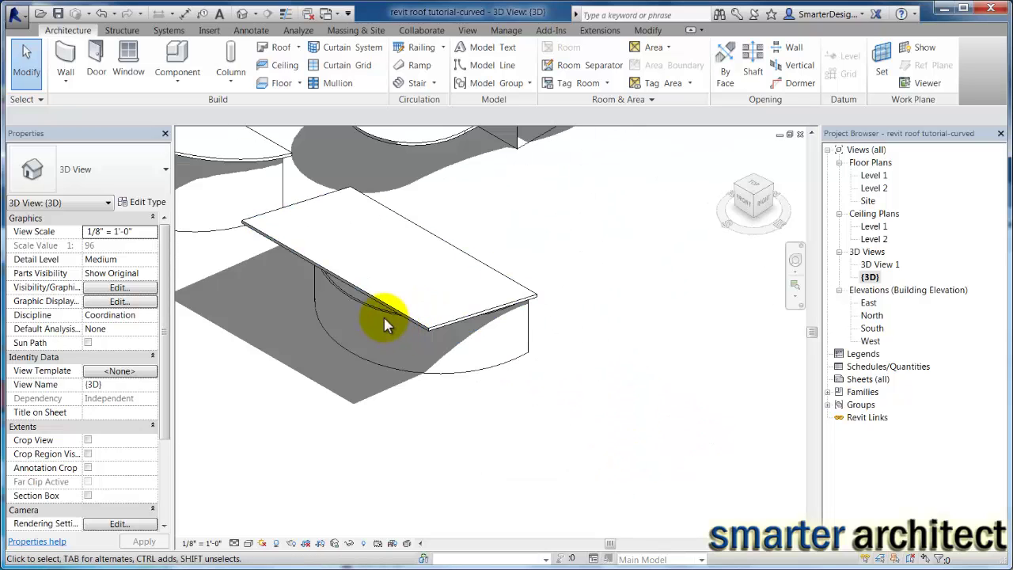
click(382, 318)
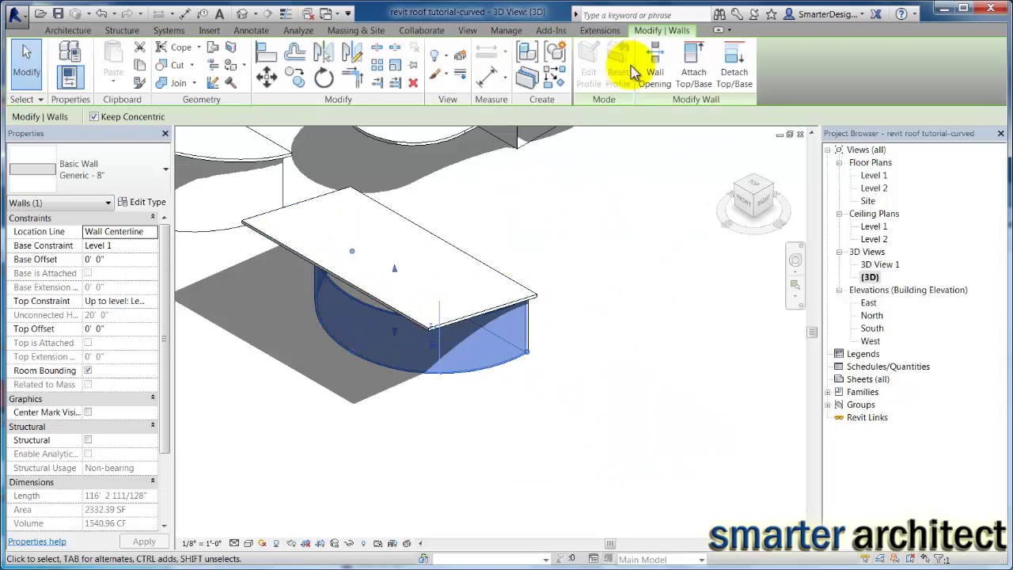
click(692, 77)
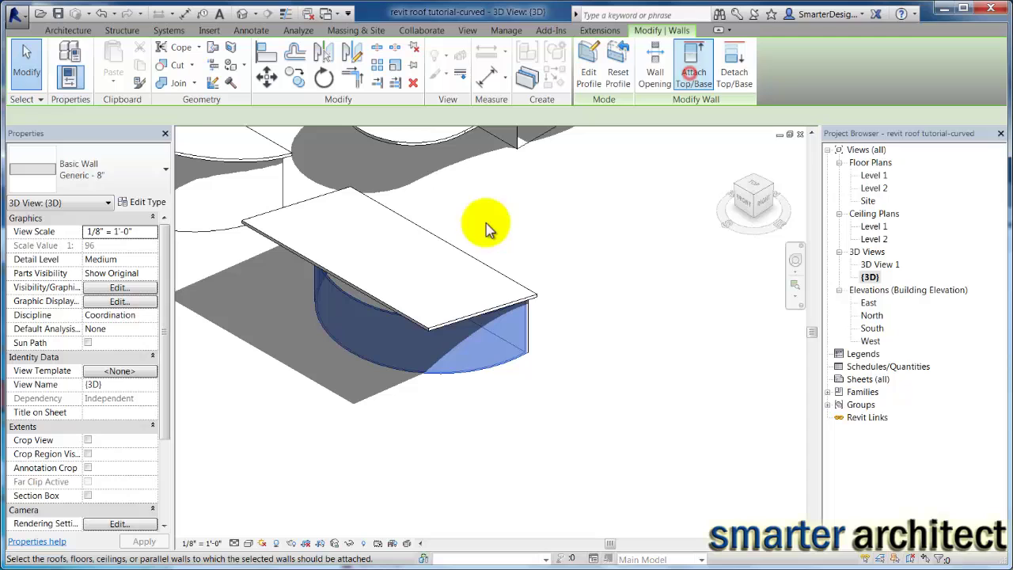
click(377, 298)
click(550, 264)
scroll(633, 264, down, 3)
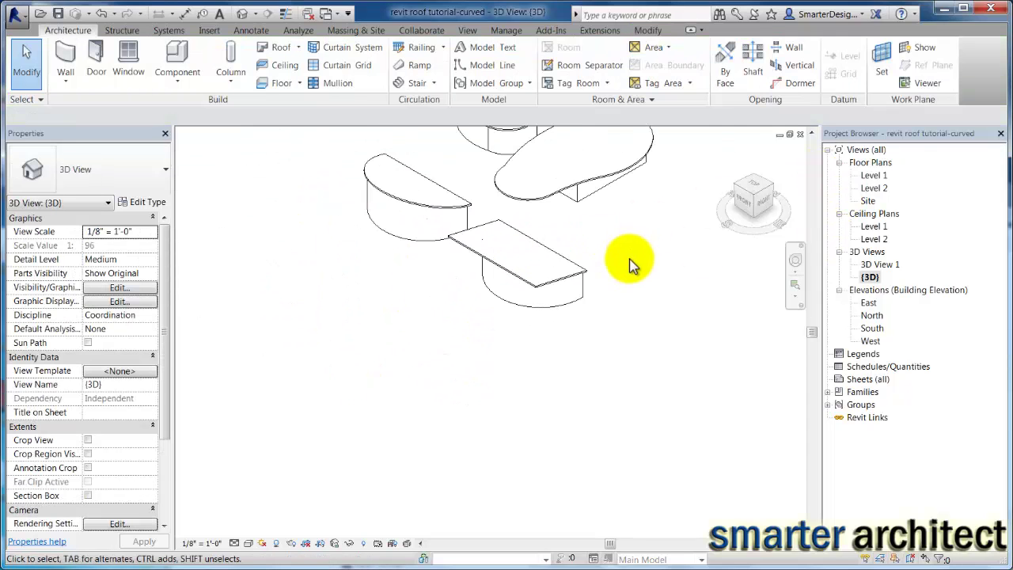
Step: On the Level 1 plan, place a camera below the right building aimed at the buildings
double_click(874, 176)
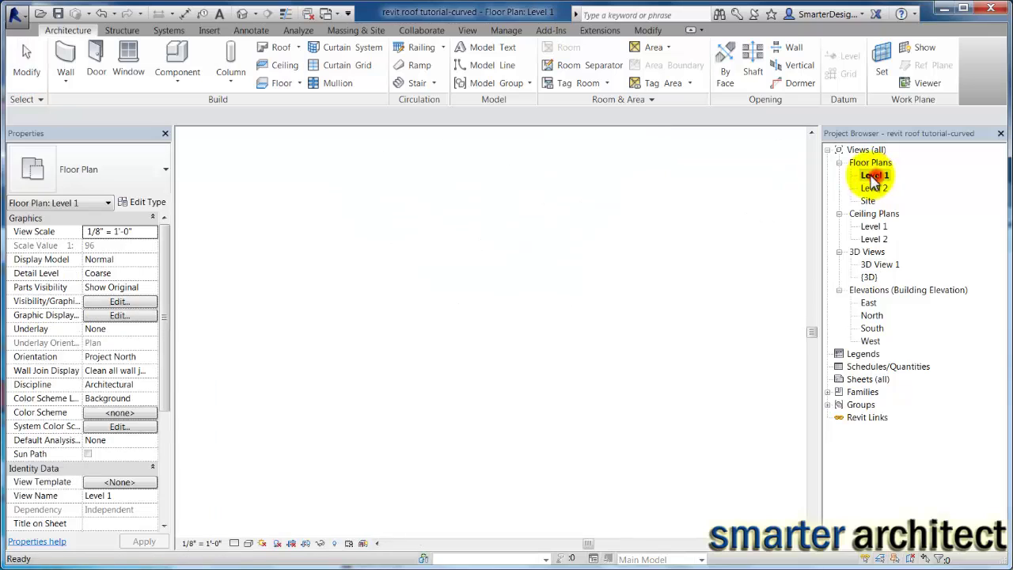
click(254, 15)
click(262, 45)
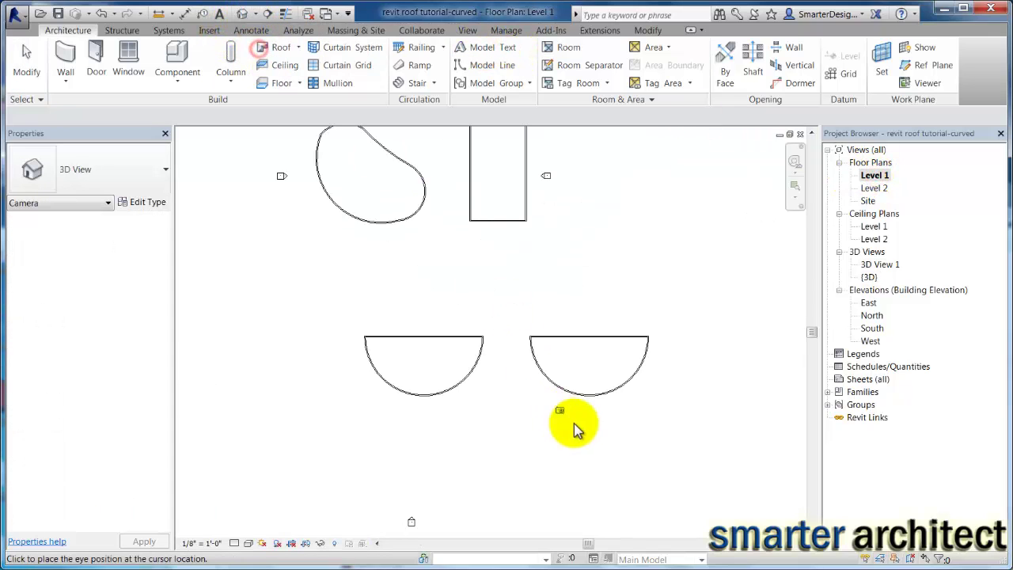
click(651, 512)
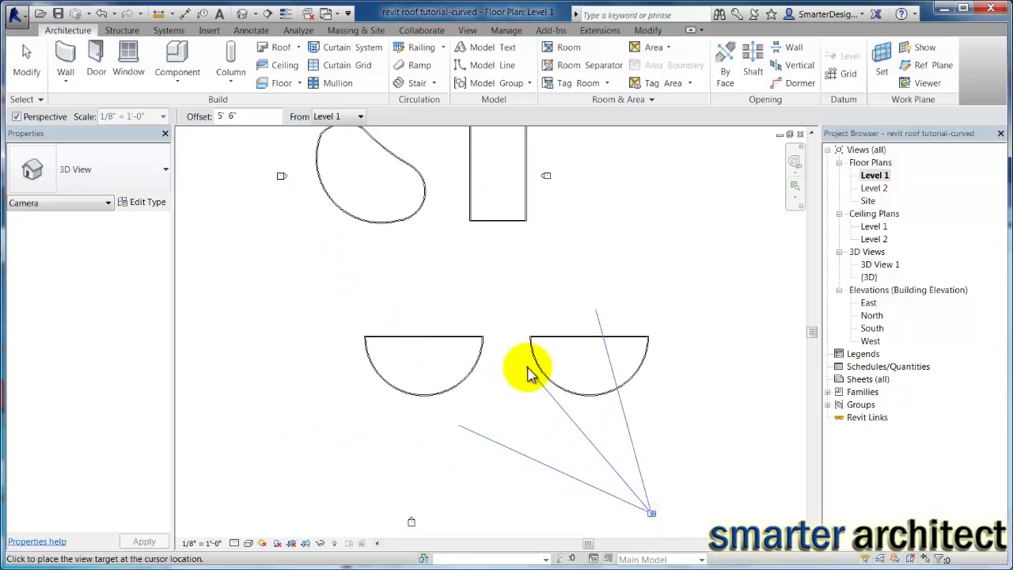
click(491, 315)
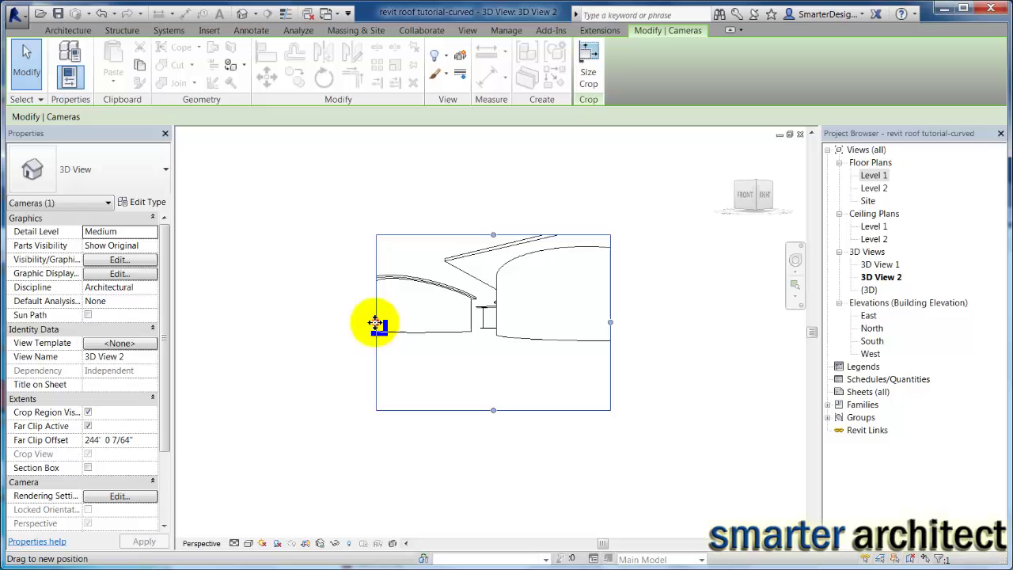
Step: Widen and raise the camera view's crop region and turn shadows on
drag(376, 322, 292, 322)
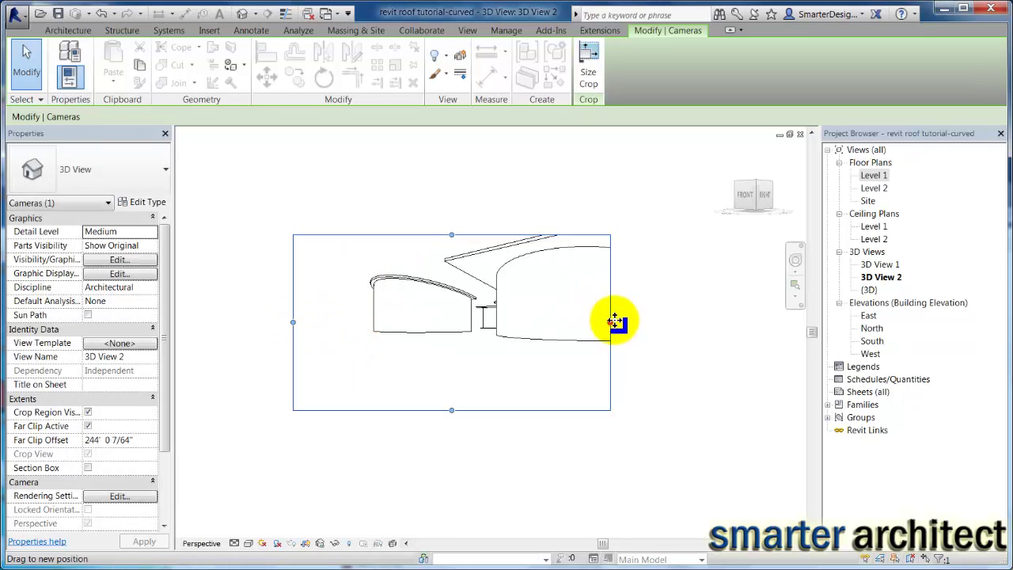
drag(614, 322, 655, 323)
drag(473, 234, 473, 201)
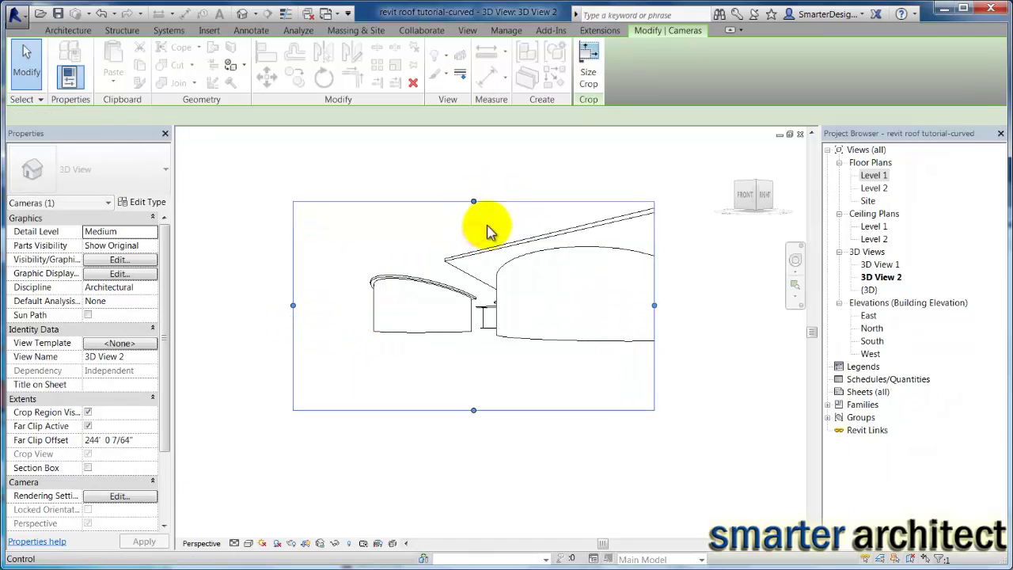
click(277, 544)
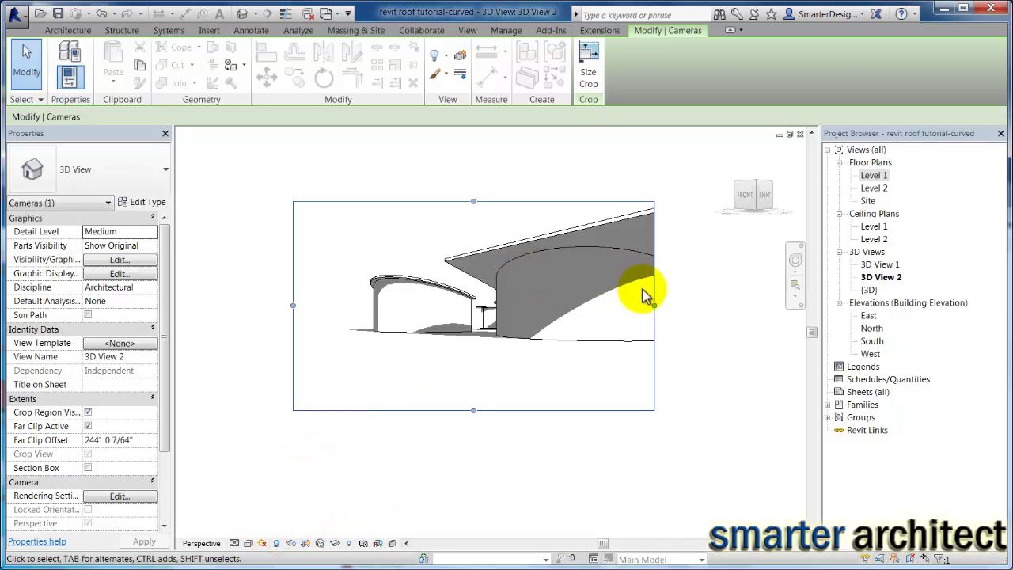
drag(654, 306, 710, 308)
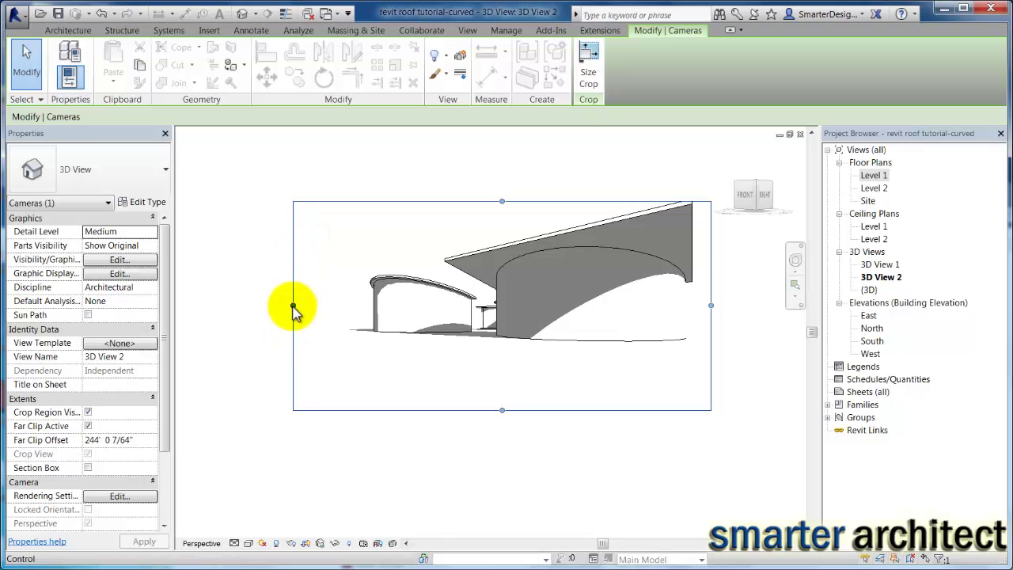
drag(292, 308, 324, 306)
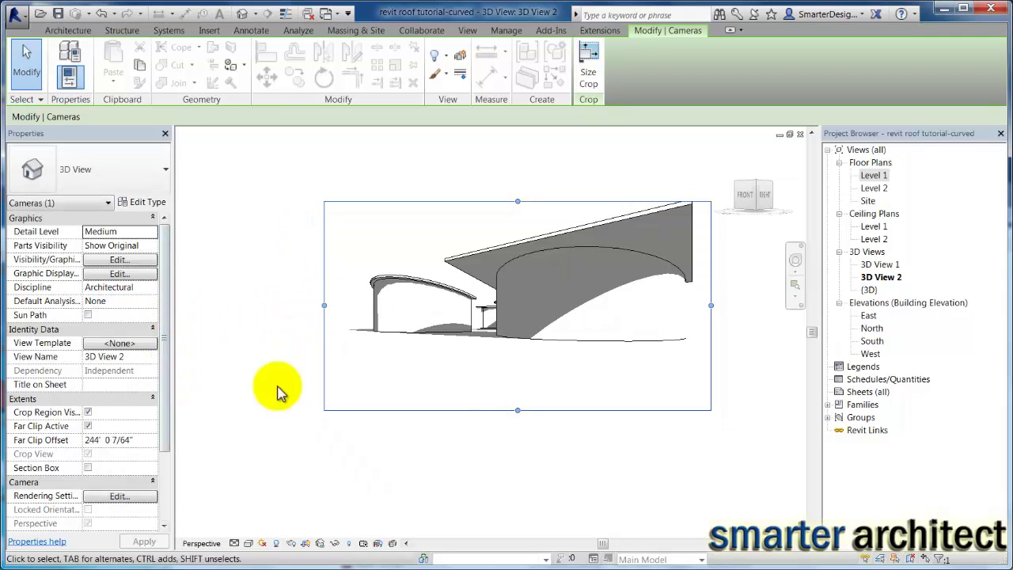